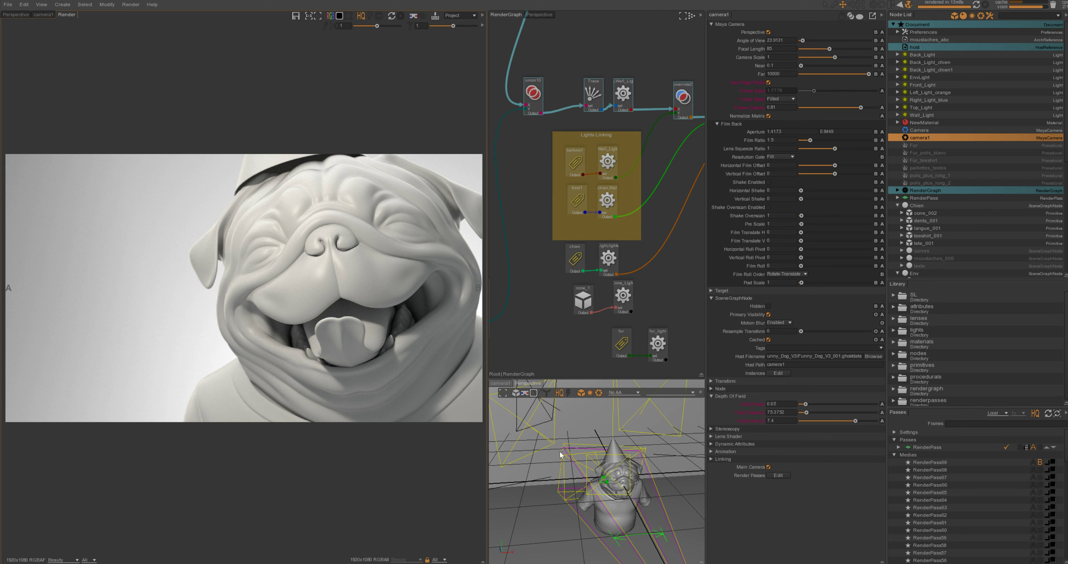
Examine the lights placed around the dog in the 3D perspective view and select the Right_Light_blue light
{"action": "left_click", "coordinate": [528, 383]}
{"action": "scroll", "coordinate": [618, 435], "scroll_direction": "up", "scroll_amount": 10}
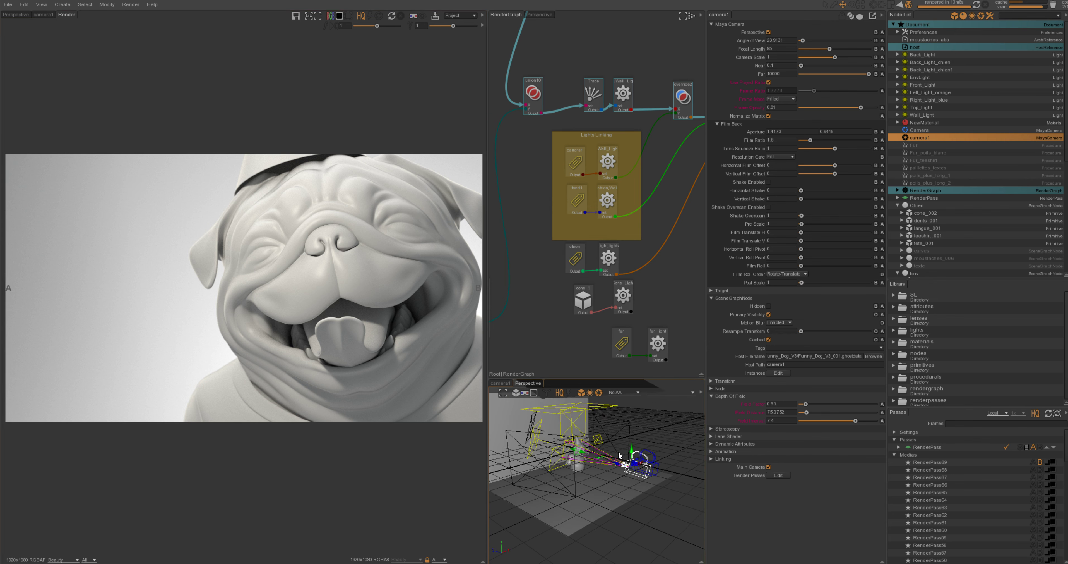
{"action": "mouse_move", "coordinate": [616, 438]}
{"action": "left_mouse_down", "text": "alt"}
{"action": "mouse_move", "coordinate": [616, 419]}
{"action": "mouse_move", "coordinate": [630, 442]}
{"action": "left_mouse_up", "text": "alt"}
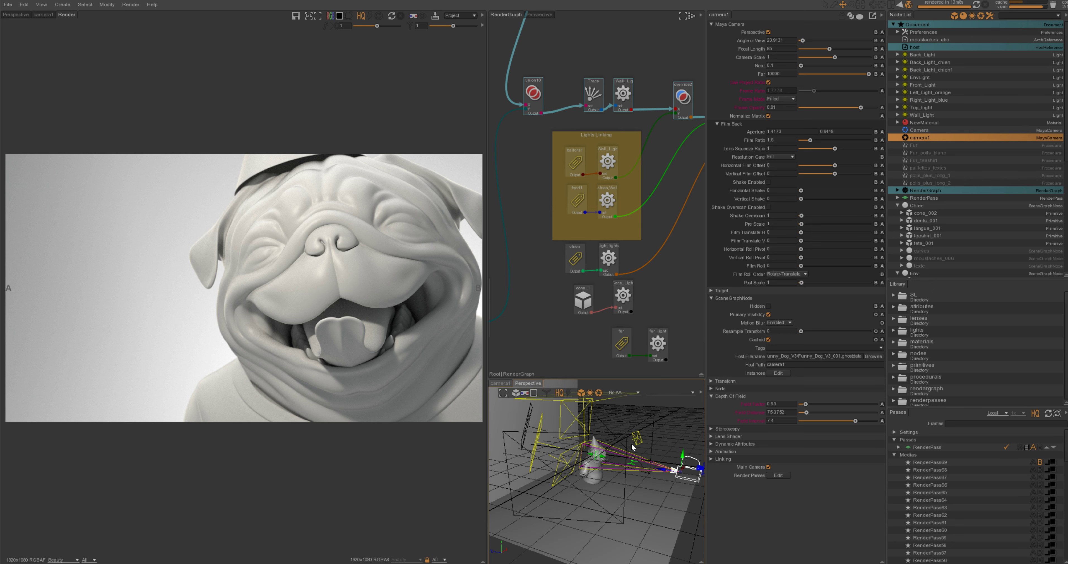
{"action": "left_click", "coordinate": [649, 433]}
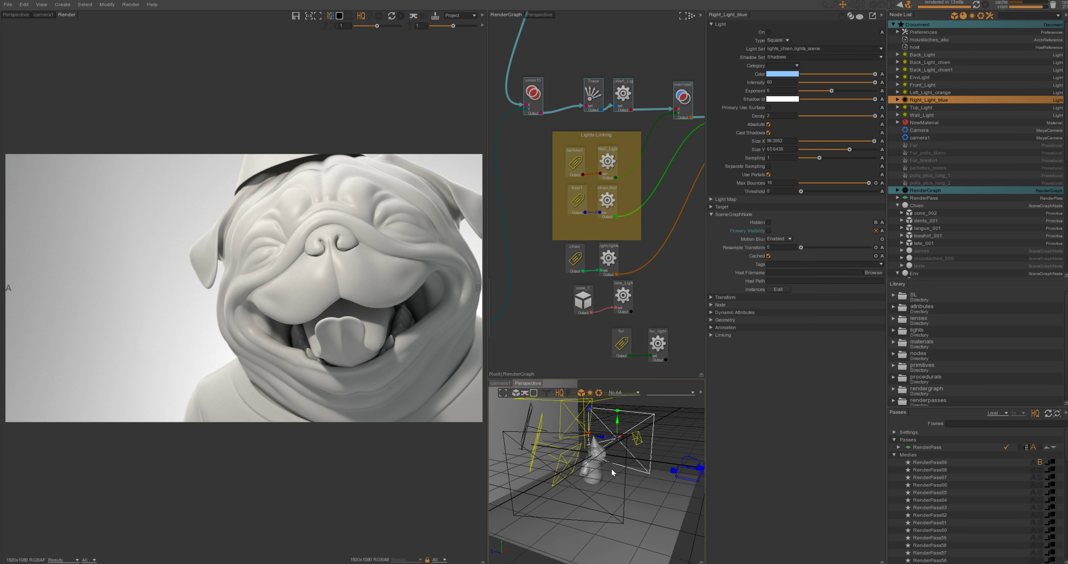
{"action": "left_click_drag", "start_coordinate": [596, 446], "coordinate": [630, 473], "text": "alt"}
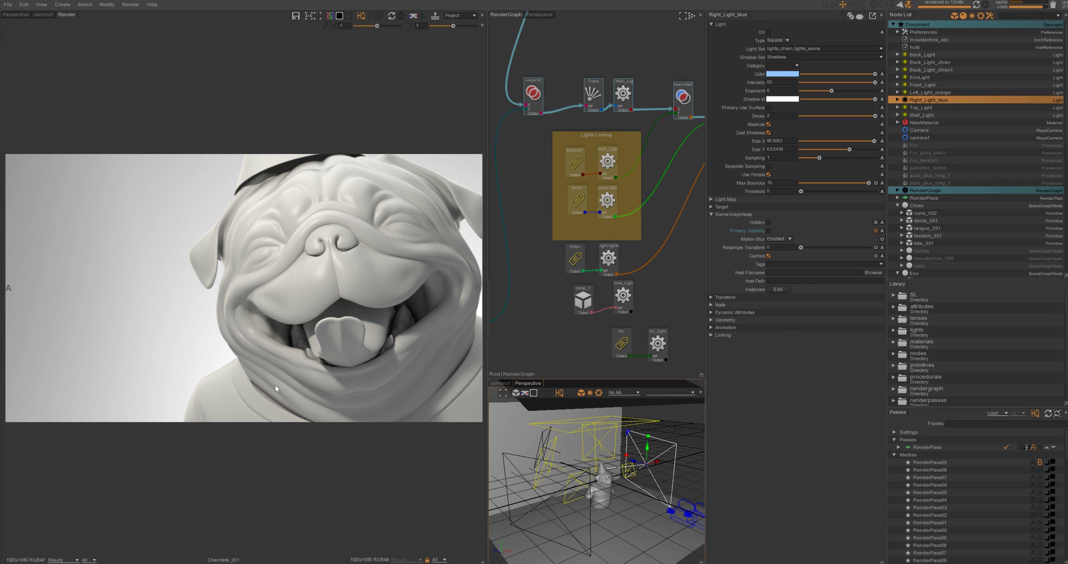
{"action": "left_click_drag", "start_coordinate": [576, 476], "coordinate": [591, 481], "text": "alt"}
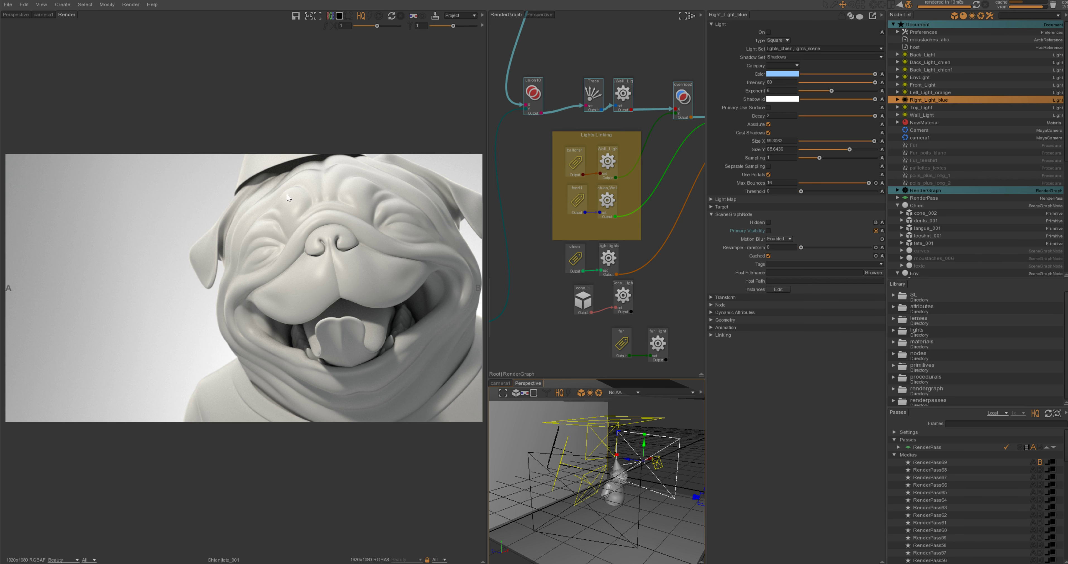
Examine the full render graph enlarged, including the material and displacement node chains in the Chien group
{"action": "key", "text": "space"}
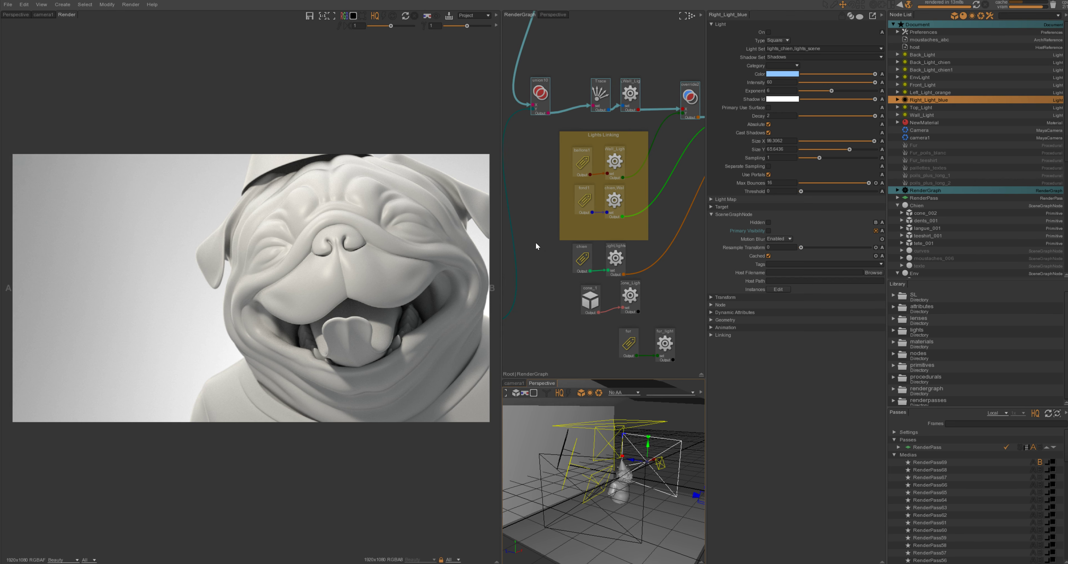
{"action": "scroll", "coordinate": [567, 268], "scroll_direction": "down", "scroll_amount": 5}
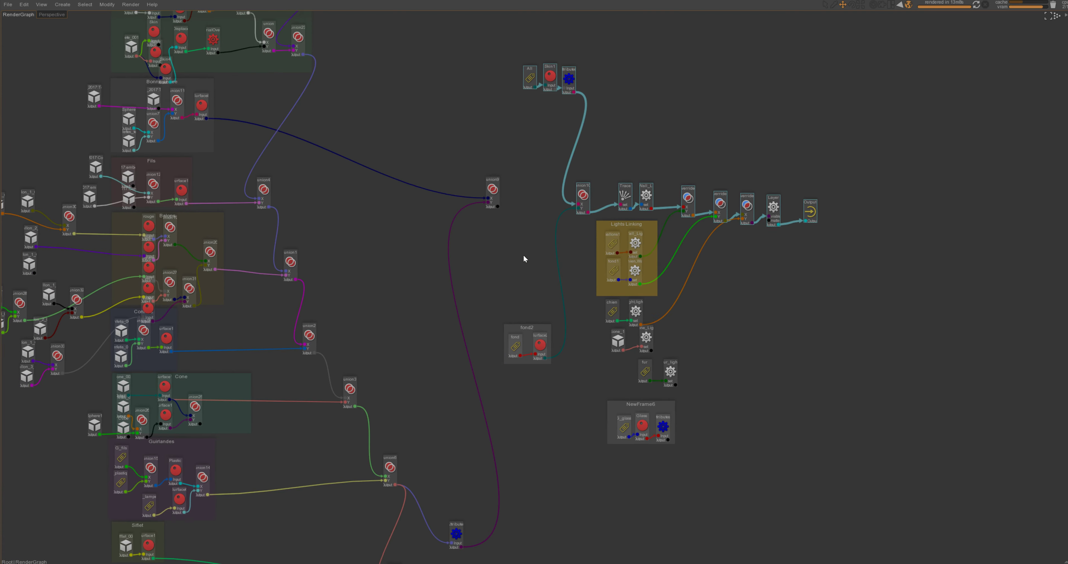
{"action": "scroll", "coordinate": [506, 260], "scroll_direction": "down", "scroll_amount": 3}
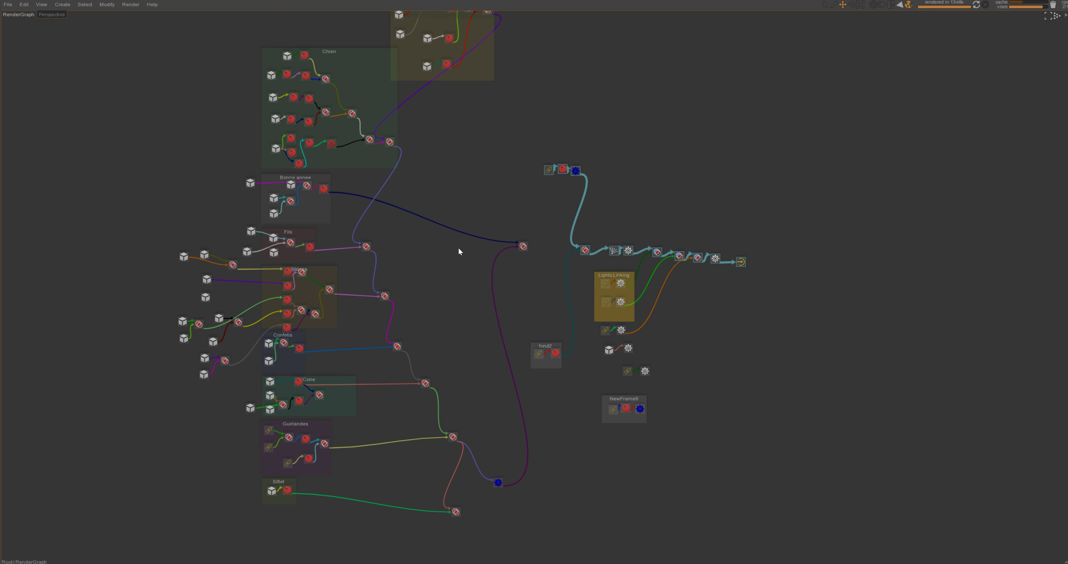
{"action": "middle_click_drag", "start_coordinate": [441, 205], "coordinate": [438, 296]}
{"action": "scroll", "coordinate": [371, 283], "scroll_direction": "up", "scroll_amount": 3}
{"action": "scroll", "coordinate": [467, 273], "scroll_direction": "up", "scroll_amount": 6}
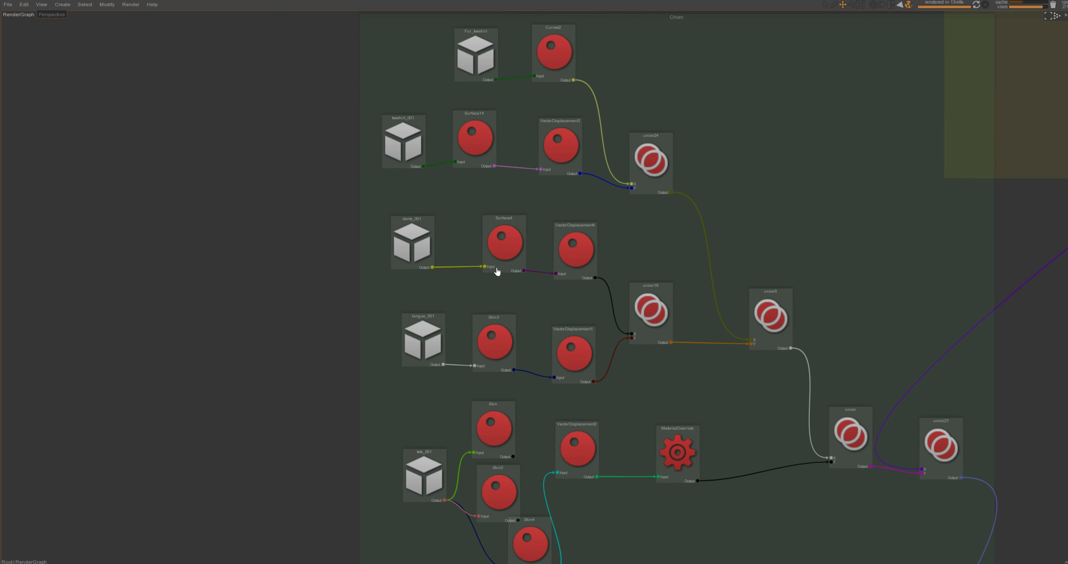
{"action": "scroll", "coordinate": [496, 269], "scroll_direction": "down", "scroll_amount": 4}
{"action": "key", "text": "space"}
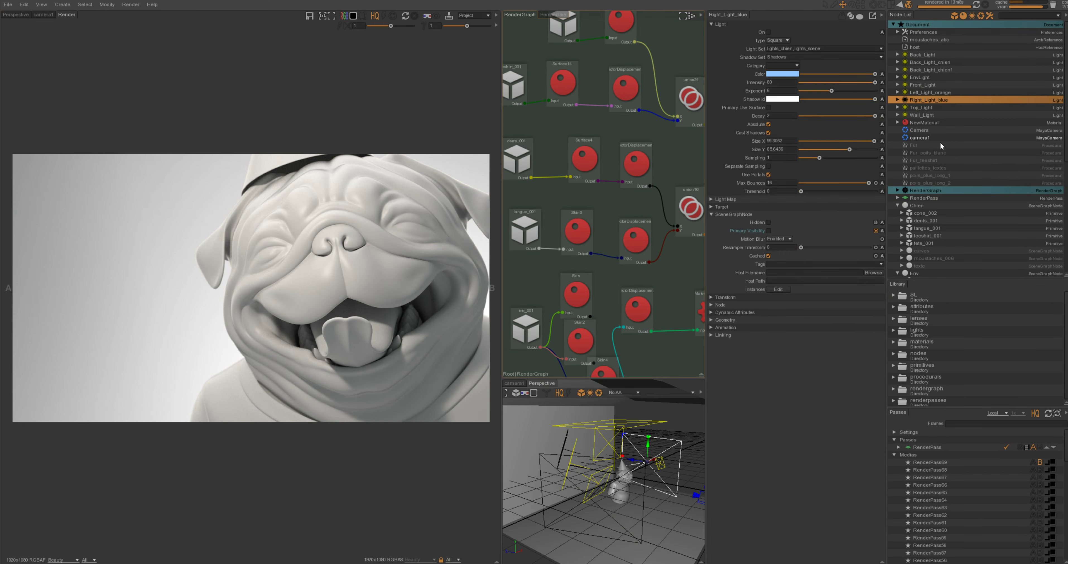
Select the primitives from cone_002 to tete_001 under Chien and review the Chien group in the enlarged render graph
{"action": "left_click", "coordinate": [921, 212]}
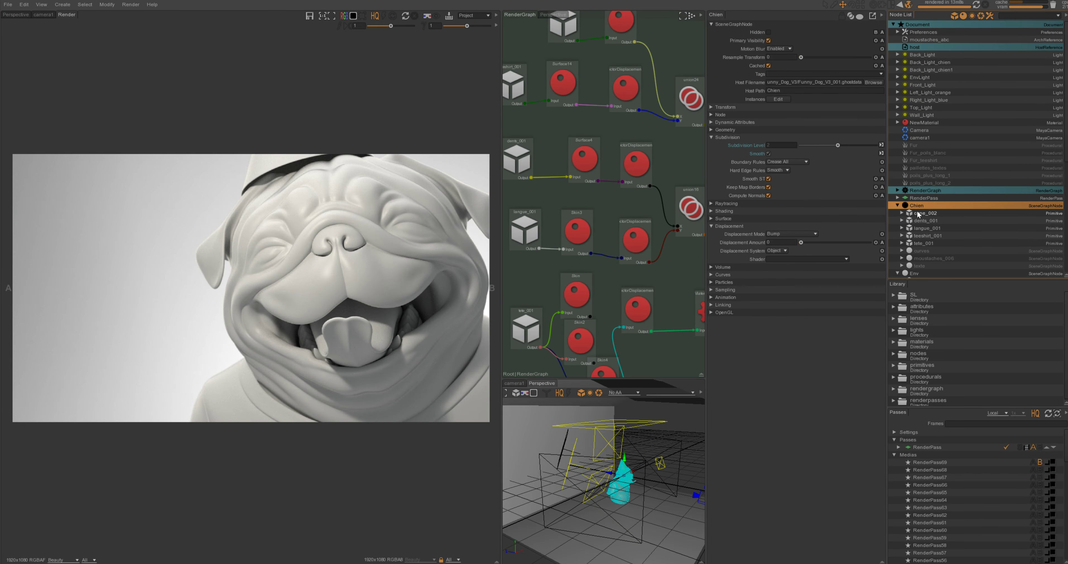
{"action": "left_click", "coordinate": [923, 243], "text": "shift"}
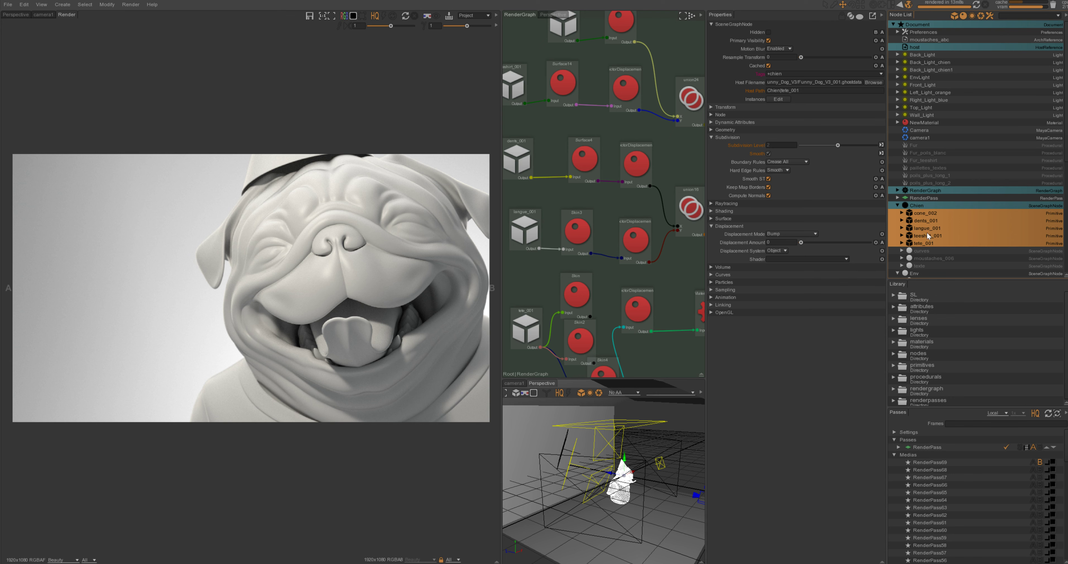
{"action": "key", "text": "space"}
{"action": "scroll", "coordinate": [594, 225], "scroll_direction": "up", "scroll_amount": 2}
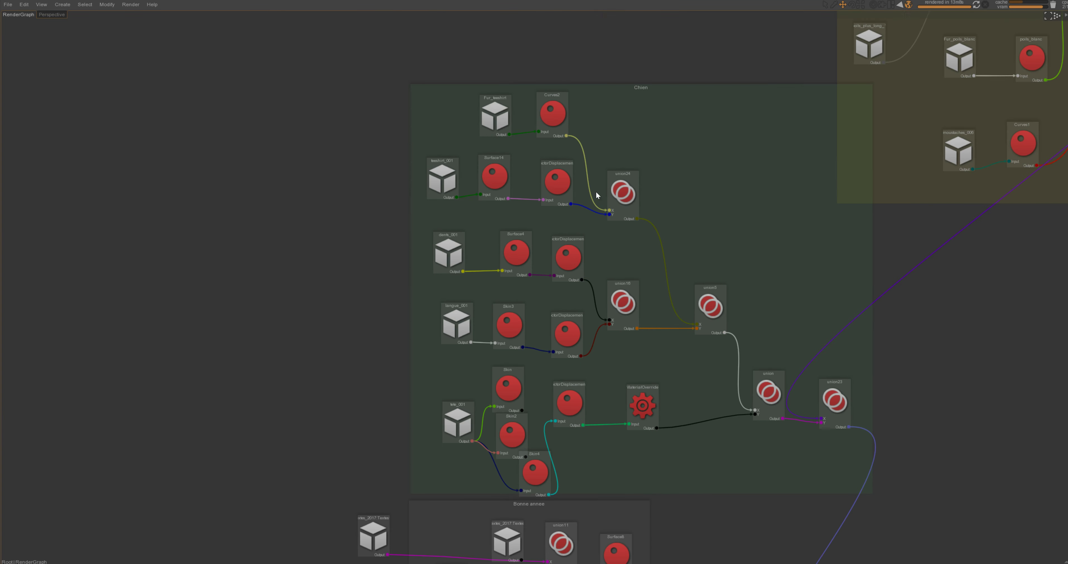
Add a Tags:chien node in the empty area of the render graph beside the All tag node
{"action": "scroll", "coordinate": [530, 214], "scroll_direction": "down", "scroll_amount": 4}
{"action": "middle_click_drag", "start_coordinate": [644, 203], "coordinate": [439, 132]}
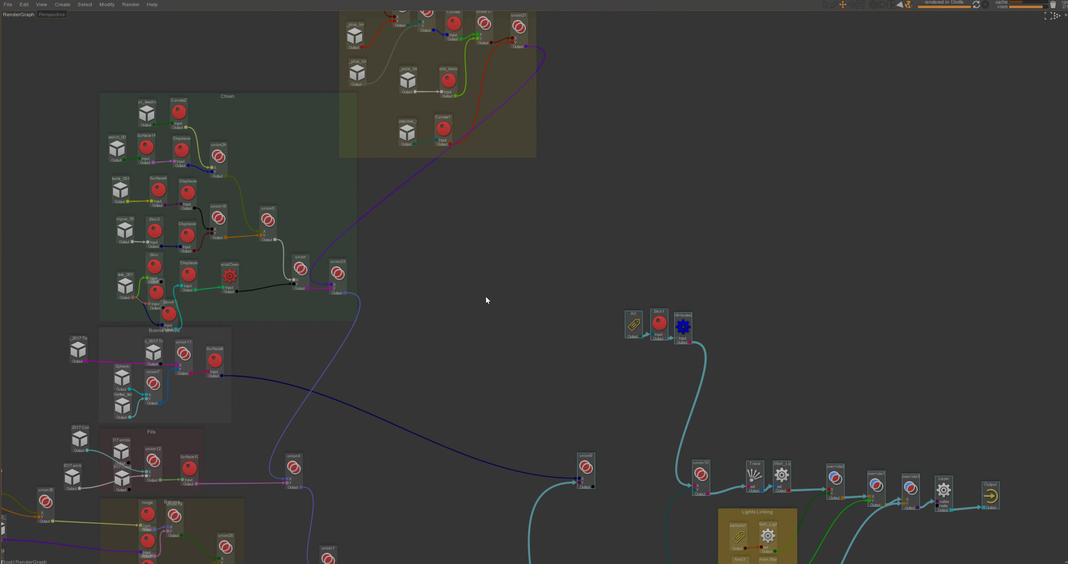
{"action": "middle_click_drag", "start_coordinate": [599, 314], "coordinate": [504, 241]}
{"action": "scroll", "coordinate": [504, 241], "scroll_direction": "up", "scroll_amount": 2}
{"action": "left_click_drag", "start_coordinate": [465, 160], "coordinate": [429, 201]}
{"action": "key", "text": "Tab"}
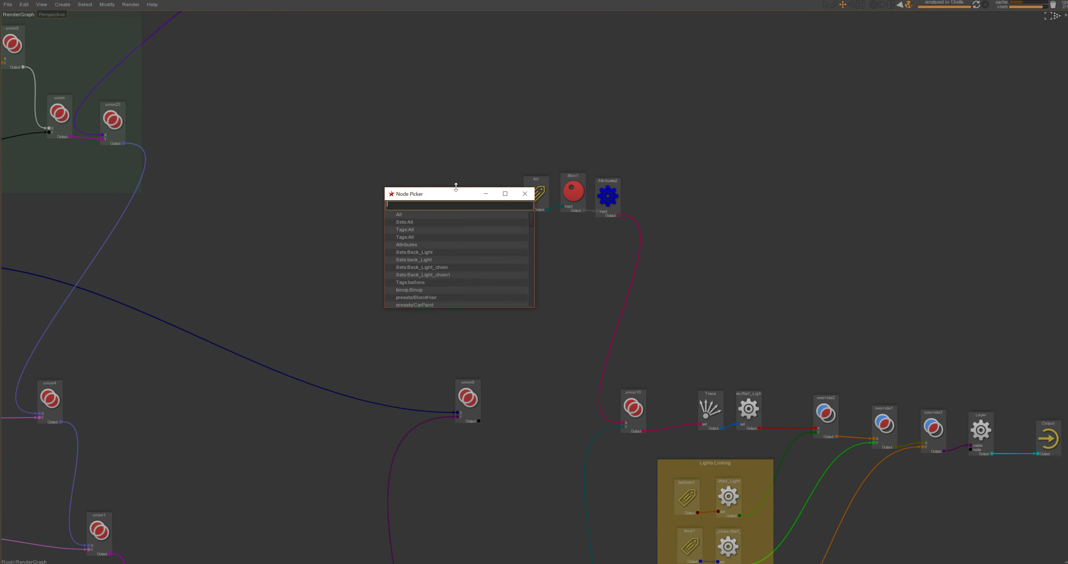
{"action": "type", "text": "chien"}
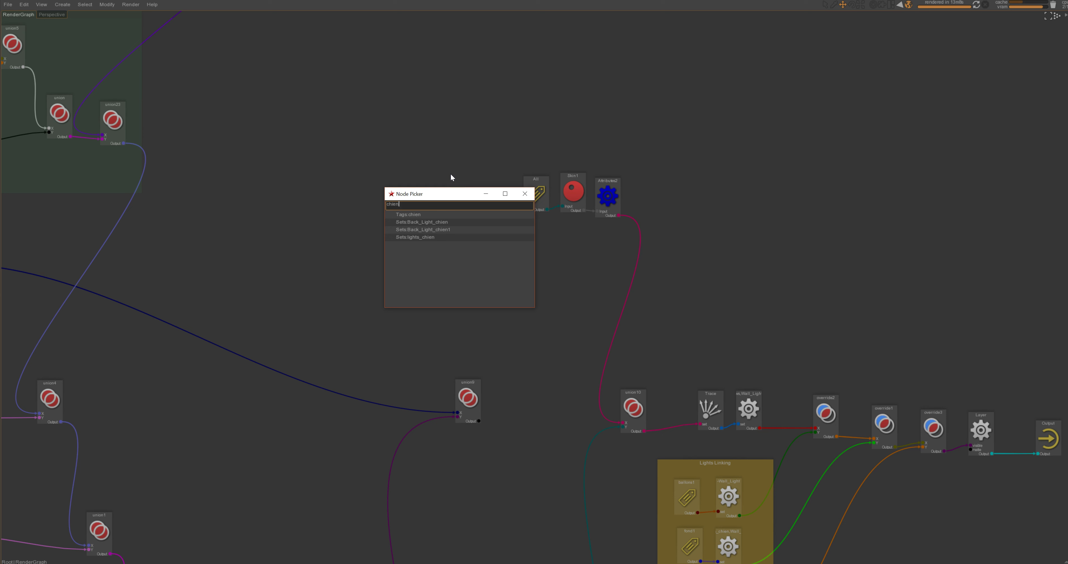
{"action": "left_click", "coordinate": [413, 212]}
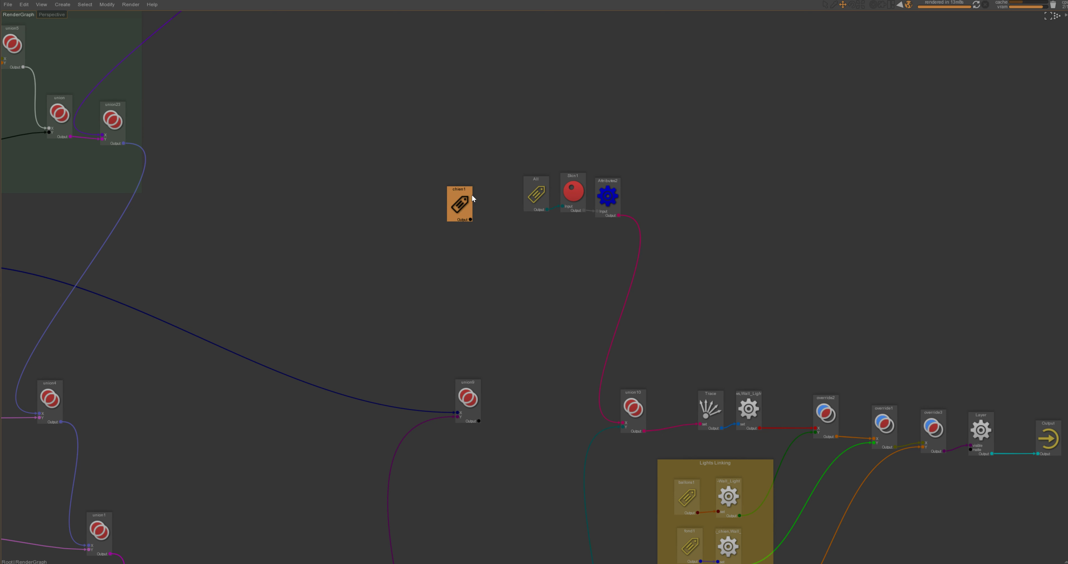
Try the chien tag node as the red shader node's input in place of All, and reconnect the All tag instead
{"action": "left_click_drag", "start_coordinate": [472, 220], "coordinate": [482, 146]}
{"action": "left_click_drag", "start_coordinate": [461, 204], "coordinate": [515, 191]}
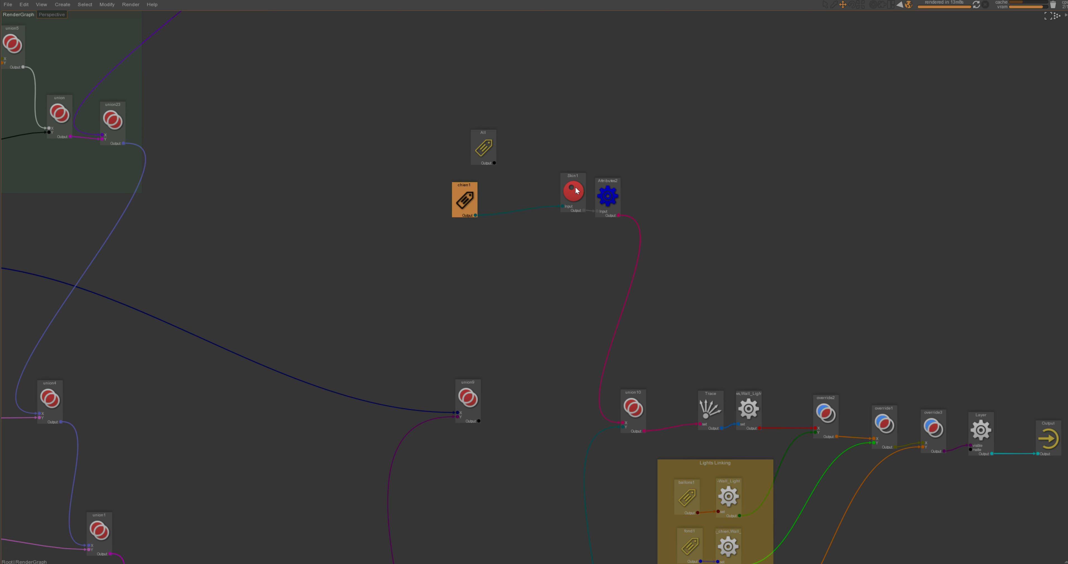
{"action": "left_click_drag", "start_coordinate": [564, 191], "coordinate": [542, 193]}
{"action": "left_click_drag", "start_coordinate": [494, 164], "coordinate": [552, 210]}
{"action": "left_click_drag", "start_coordinate": [470, 207], "coordinate": [408, 202]}
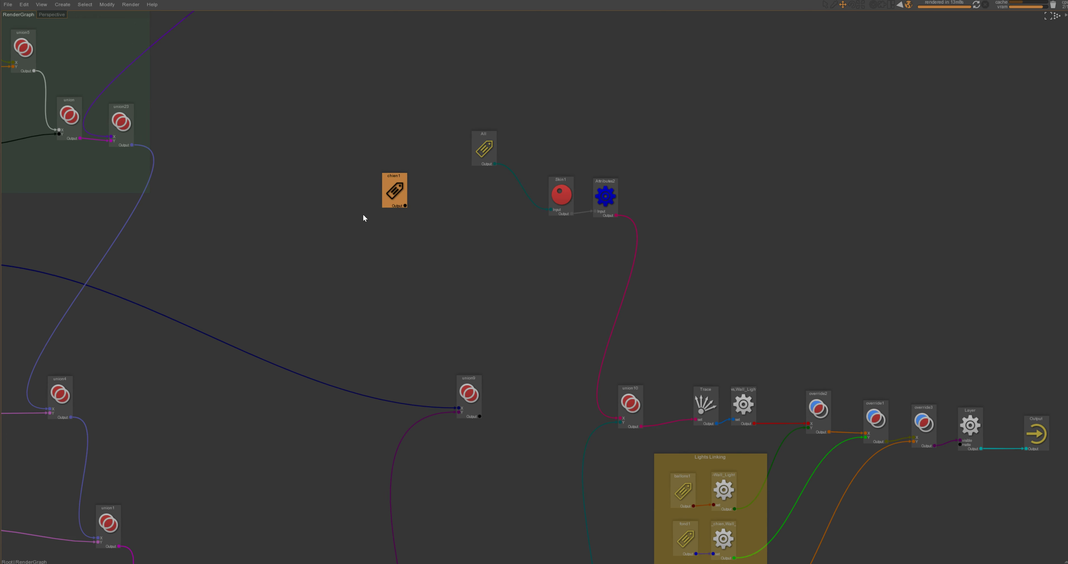
Move the unconnected chien tag node further away from the All tag node
{"action": "middle_click_drag", "start_coordinate": [365, 220], "coordinate": [455, 212]}
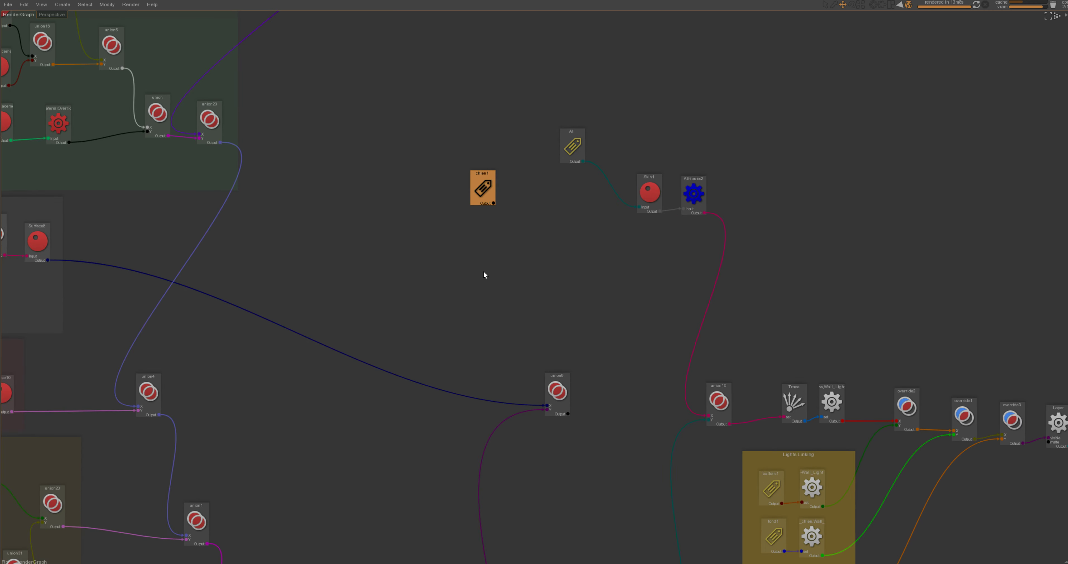
{"action": "left_click_drag", "start_coordinate": [486, 184], "coordinate": [462, 183]}
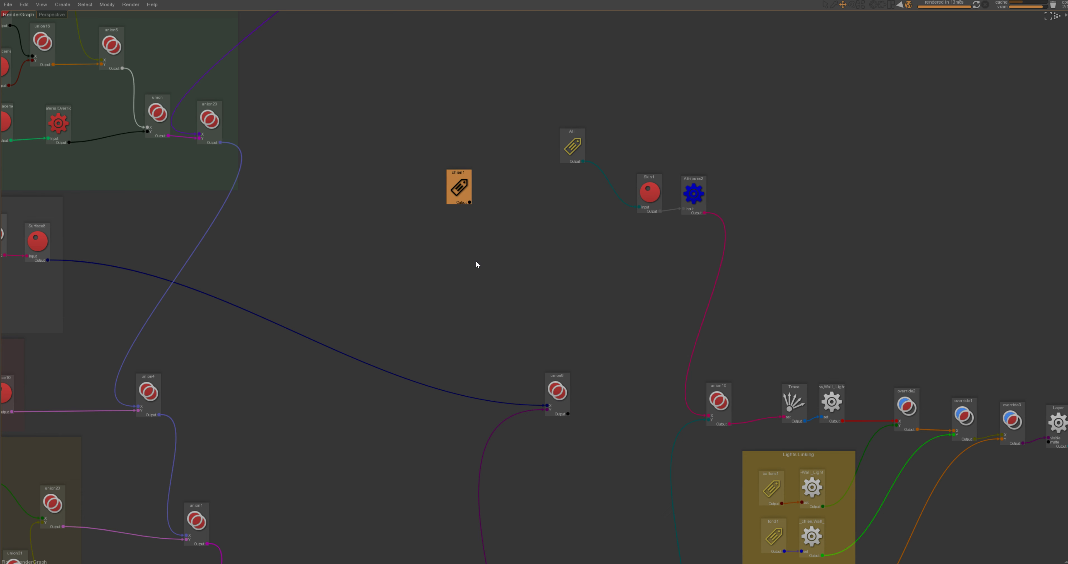
{"action": "left_click_drag", "start_coordinate": [457, 193], "coordinate": [408, 195]}
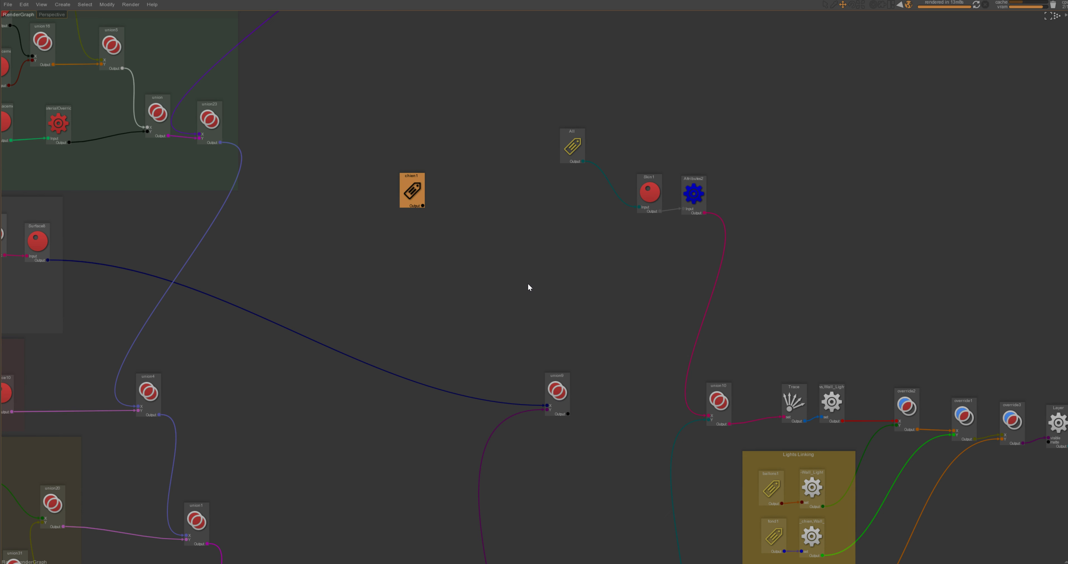
Space out the Output, Layer and Wall_Light light-linking nodes along the final chain of the render graph
{"action": "middle_click_drag", "start_coordinate": [725, 281], "coordinate": [488, 200]}
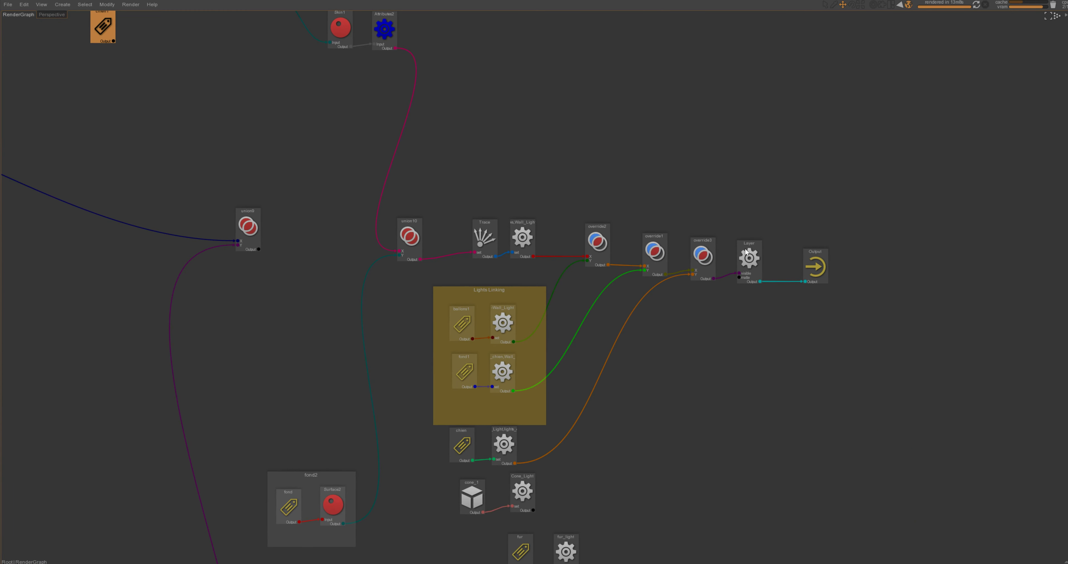
{"action": "left_click_drag", "start_coordinate": [820, 268], "coordinate": [825, 261]}
{"action": "left_click_drag", "start_coordinate": [745, 267], "coordinate": [760, 264]}
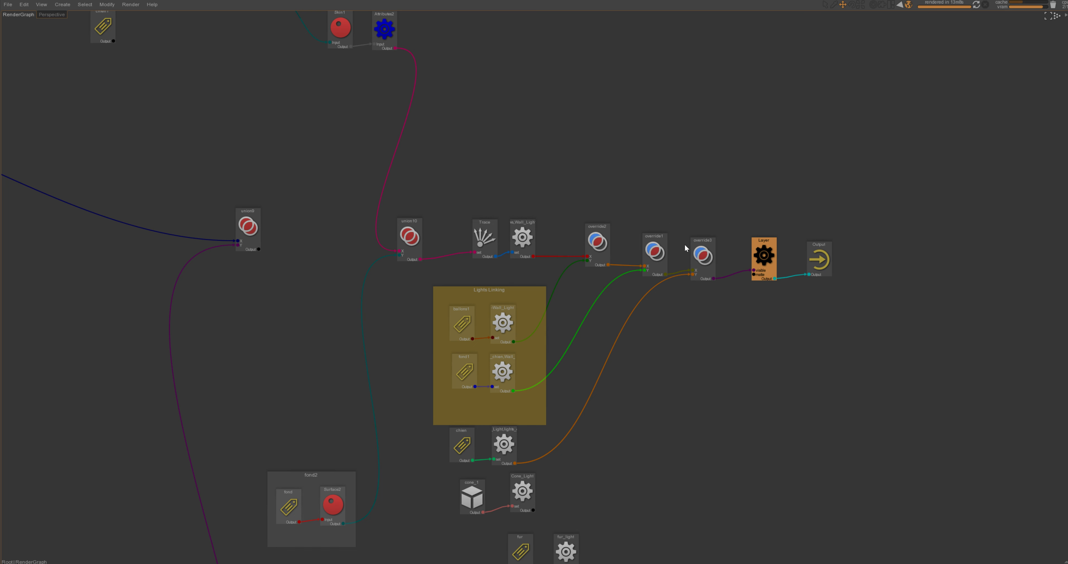
{"action": "left_click_drag", "start_coordinate": [532, 239], "coordinate": [546, 242]}
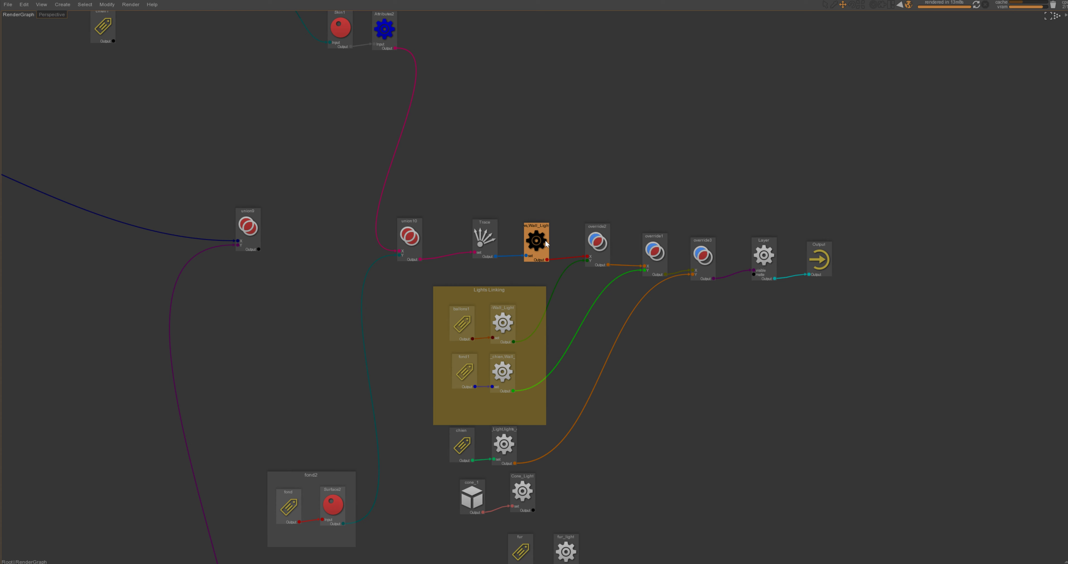
Examine the Wall_Light light-linking node and the Trace node up close, and review the overall render graph
{"action": "scroll", "coordinate": [534, 244], "scroll_direction": "up", "scroll_amount": 2}
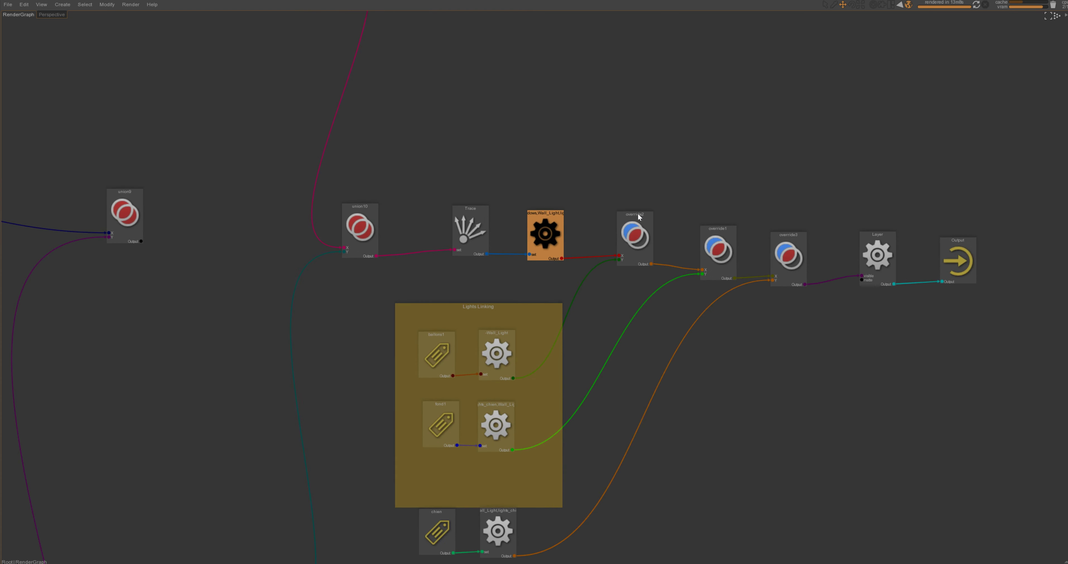
{"action": "scroll", "coordinate": [638, 214], "scroll_direction": "up", "scroll_amount": 3}
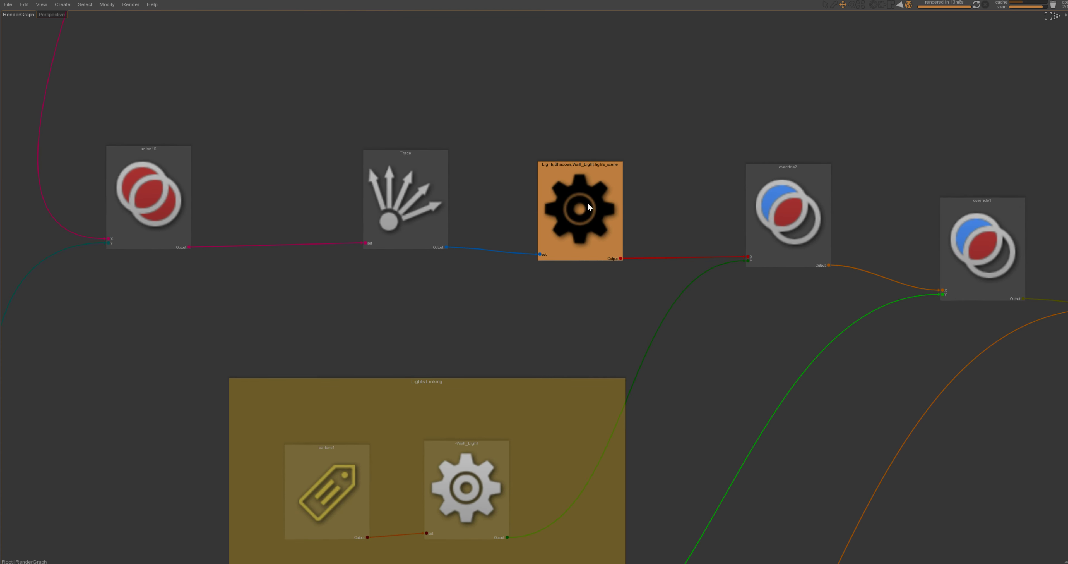
{"action": "left_click_drag", "start_coordinate": [597, 207], "coordinate": [598, 203]}
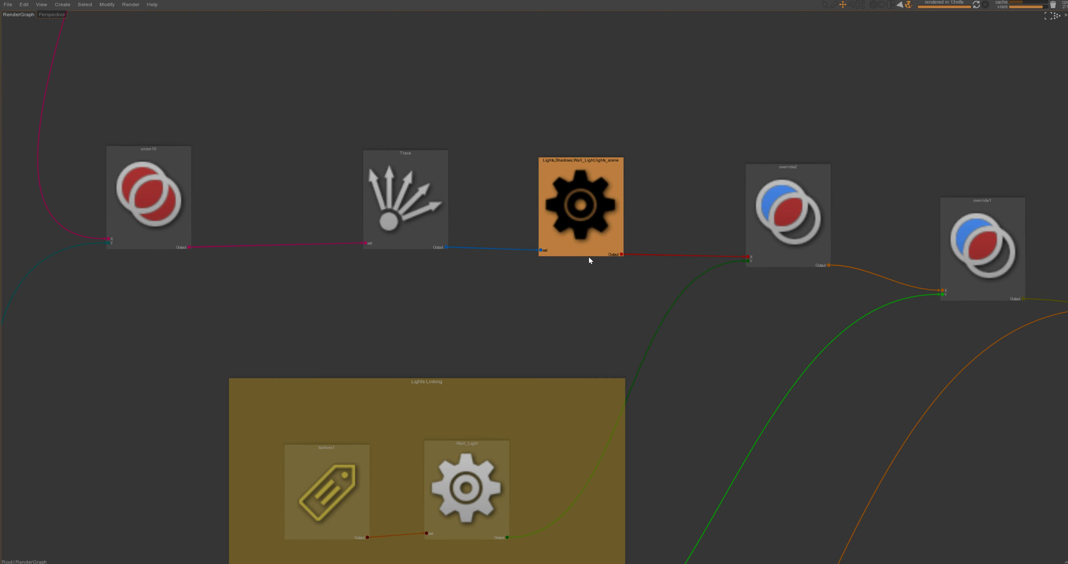
{"action": "left_click", "coordinate": [409, 211]}
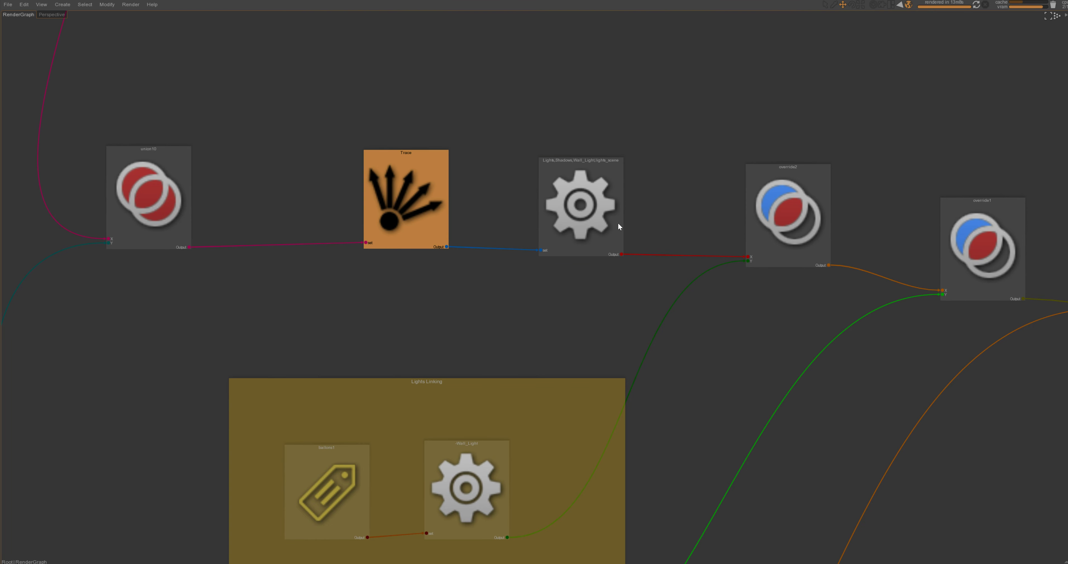
{"action": "scroll", "coordinate": [618, 226], "scroll_direction": "down", "scroll_amount": 6}
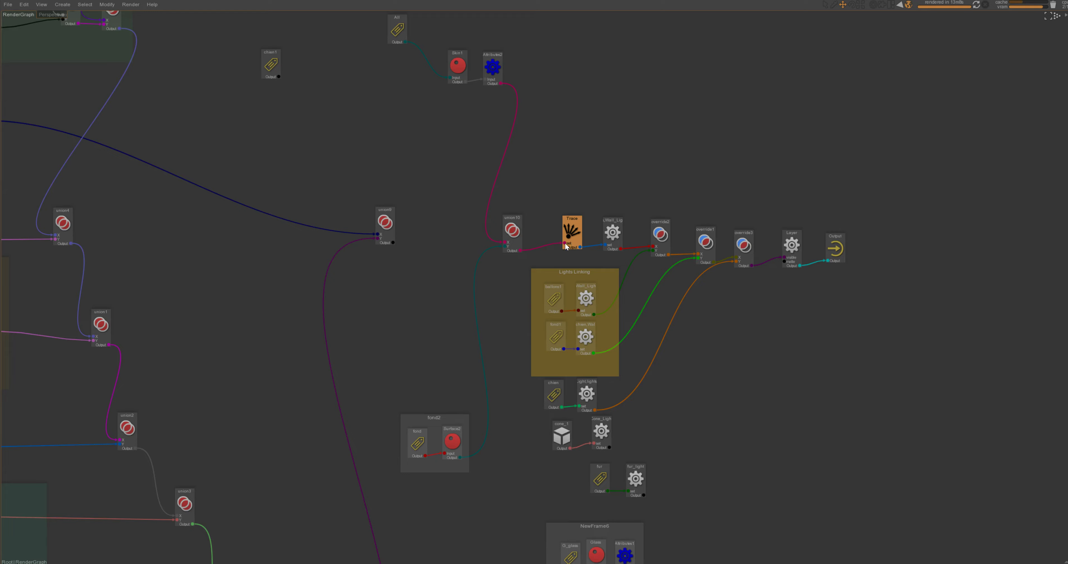
{"action": "scroll", "coordinate": [566, 246], "scroll_direction": "down", "scroll_amount": 3}
{"action": "middle_click_drag", "start_coordinate": [508, 255], "coordinate": [585, 210]}
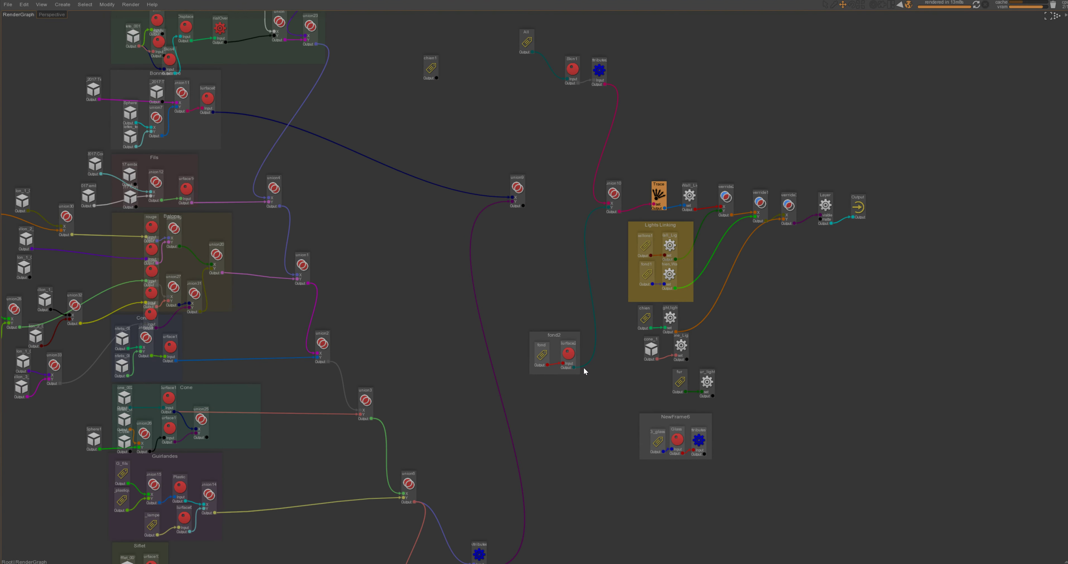
{"action": "middle_click_drag", "start_coordinate": [585, 370], "coordinate": [640, 373]}
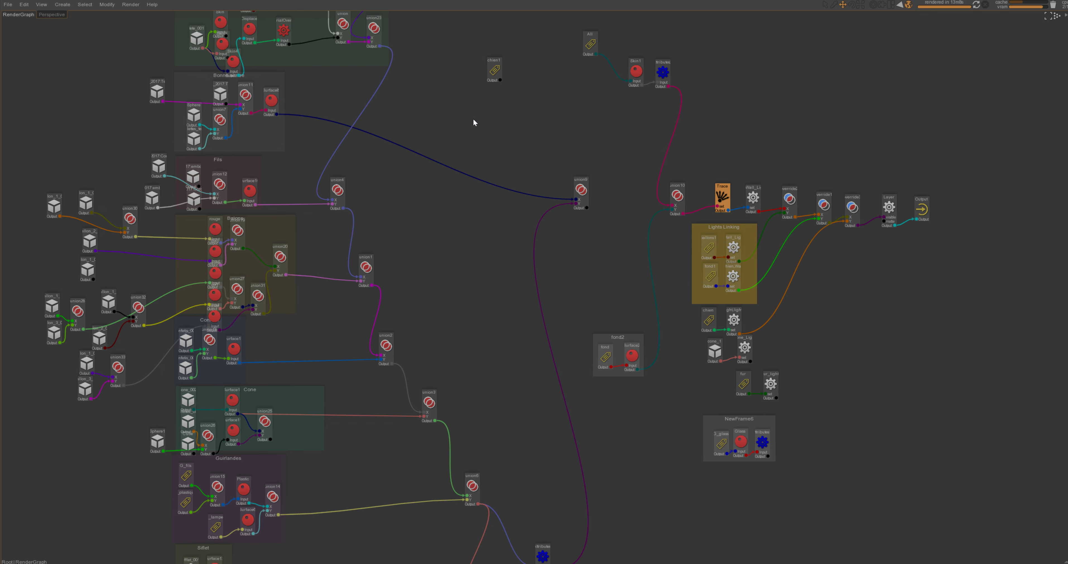
Delete the sifflet_001 and Surface12 nodes, their backdrop and the union node they feed below the Guirlandes group
{"action": "scroll", "coordinate": [424, 198], "scroll_direction": "down", "scroll_amount": 3}
{"action": "scroll", "coordinate": [371, 285], "scroll_direction": "up", "scroll_amount": 6}
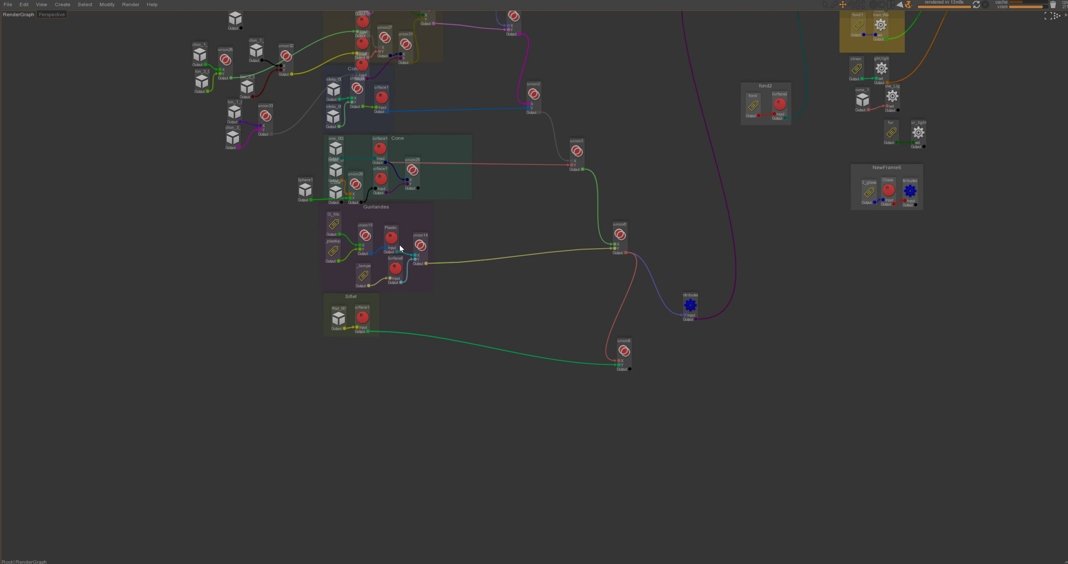
{"action": "left_click_drag", "start_coordinate": [372, 305], "coordinate": [408, 366]}
{"action": "left_click_drag", "start_coordinate": [826, 343], "coordinate": [336, 485]}
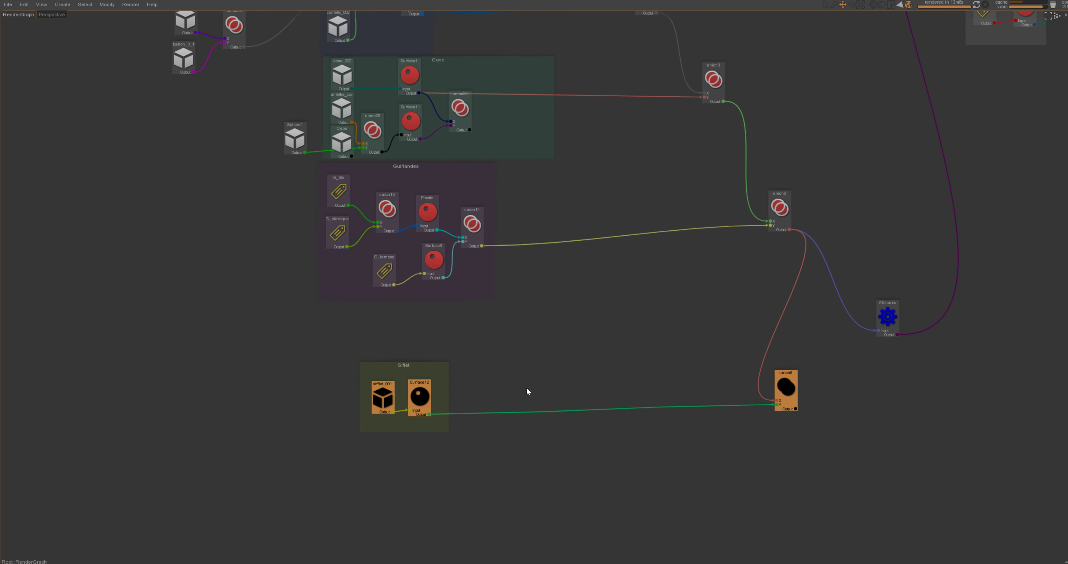
{"action": "key", "text": "Delete"}
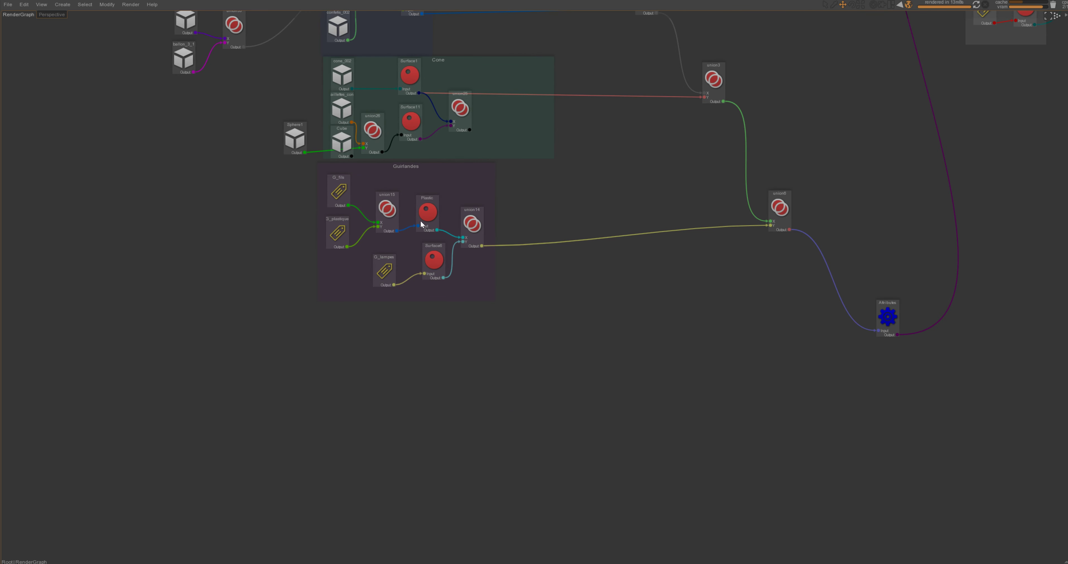
Delete the unconnected Cube node from the Cone group and move the Sphere1 node into its place
{"action": "left_click_drag", "start_coordinate": [427, 216], "coordinate": [432, 225]}
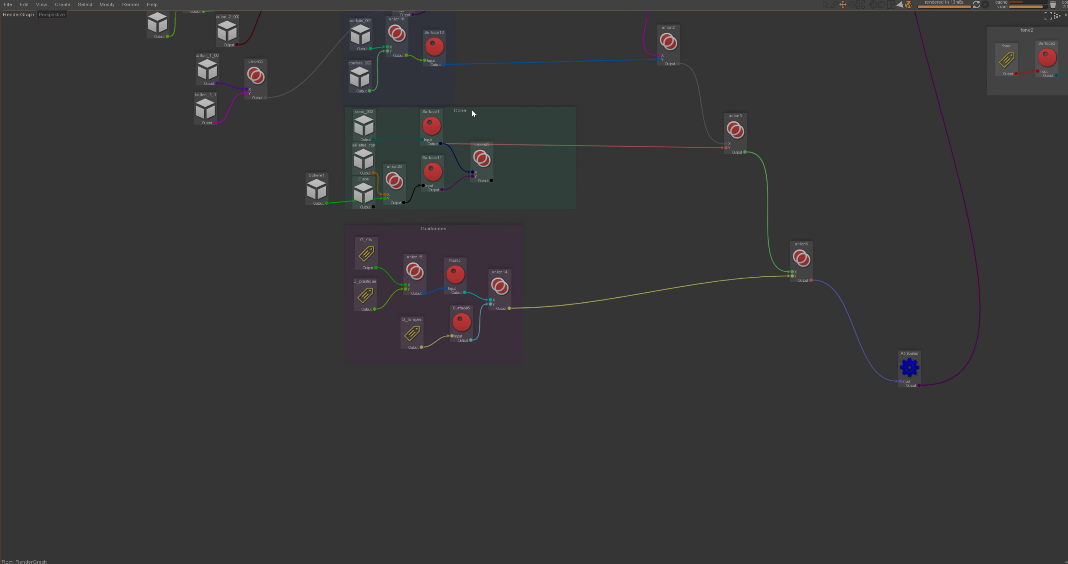
{"action": "scroll", "coordinate": [461, 203], "scroll_direction": "up", "scroll_amount": 5}
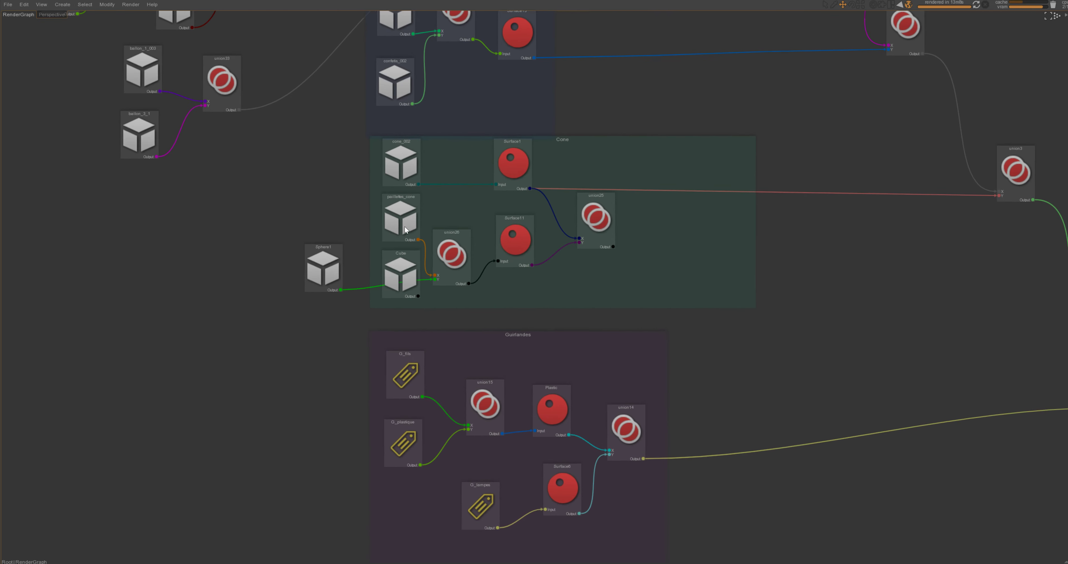
{"action": "left_click", "coordinate": [324, 268]}
{"action": "left_click", "coordinate": [402, 271]}
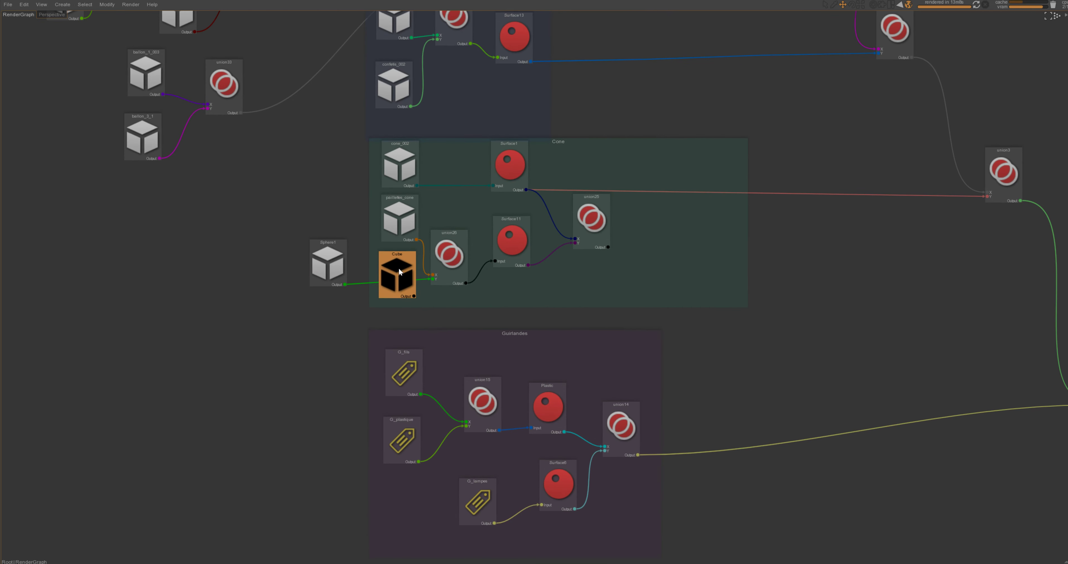
{"action": "left_click_drag", "start_coordinate": [401, 272], "coordinate": [272, 326]}
{"action": "key", "text": "Delete"}
{"action": "left_click_drag", "start_coordinate": [325, 269], "coordinate": [388, 283]}
Connect the output of the Cone group's rightmost union to the lower input of union3, replacing the link from Surface1
{"action": "middle_click_drag", "start_coordinate": [502, 246], "coordinate": [469, 280]}
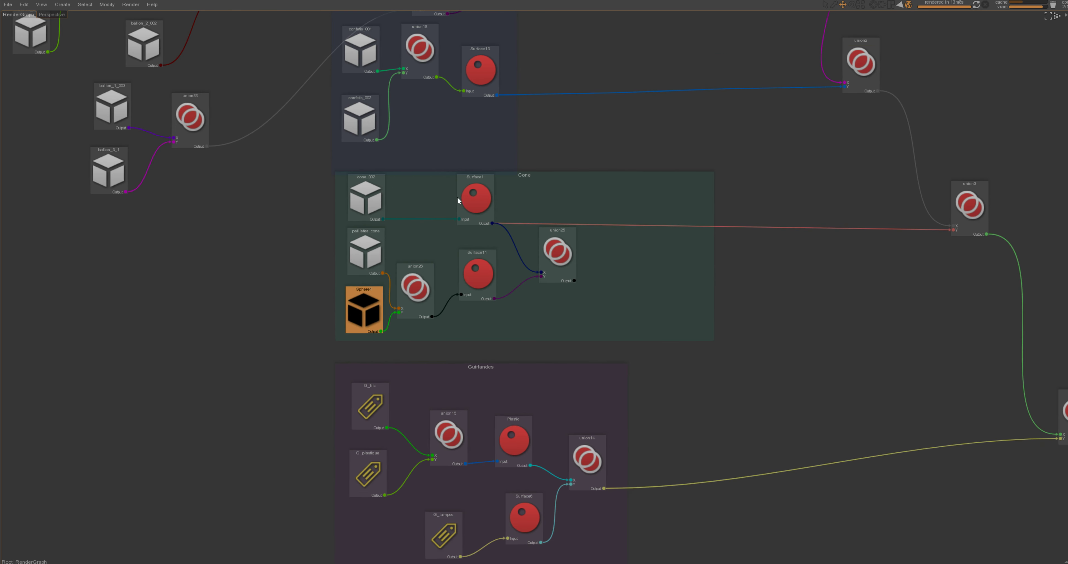
{"action": "left_click_drag", "start_coordinate": [574, 281], "coordinate": [954, 229]}
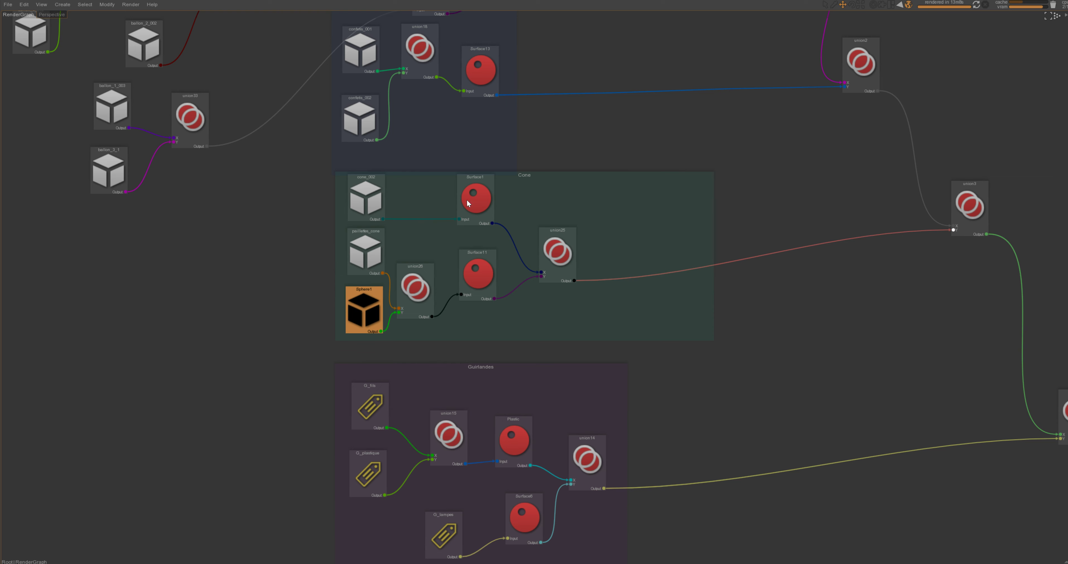
{"action": "scroll", "coordinate": [521, 269], "scroll_direction": "down", "scroll_amount": 3}
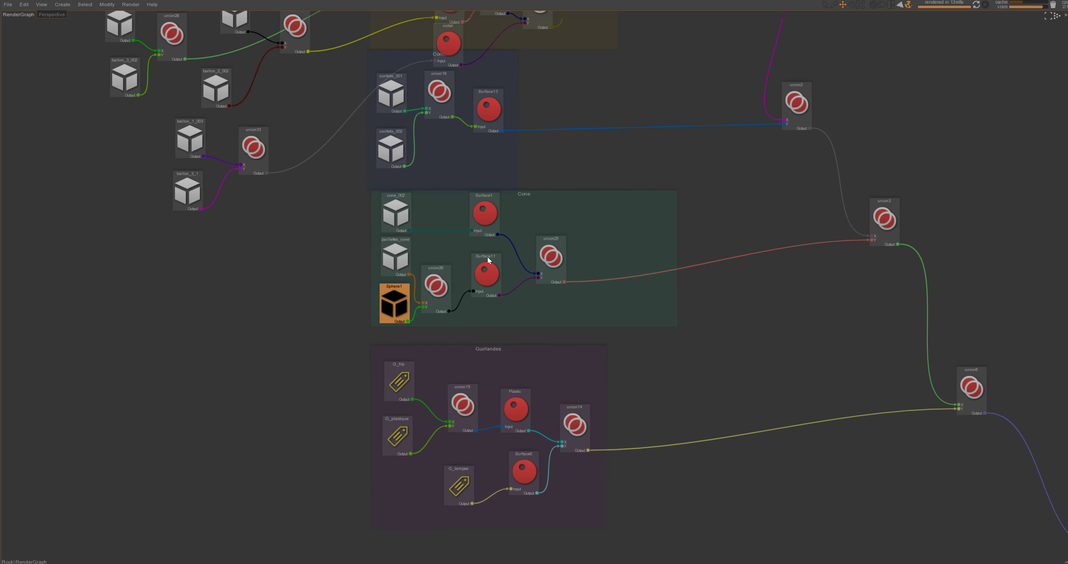
Highlight the balloon primitives, surfaces and unions in and beside the balloon group to review them, and clear the selection
{"action": "middle_click_drag", "start_coordinate": [467, 228], "coordinate": [464, 350]}
{"action": "scroll", "coordinate": [512, 296], "scroll_direction": "down", "scroll_amount": 2}
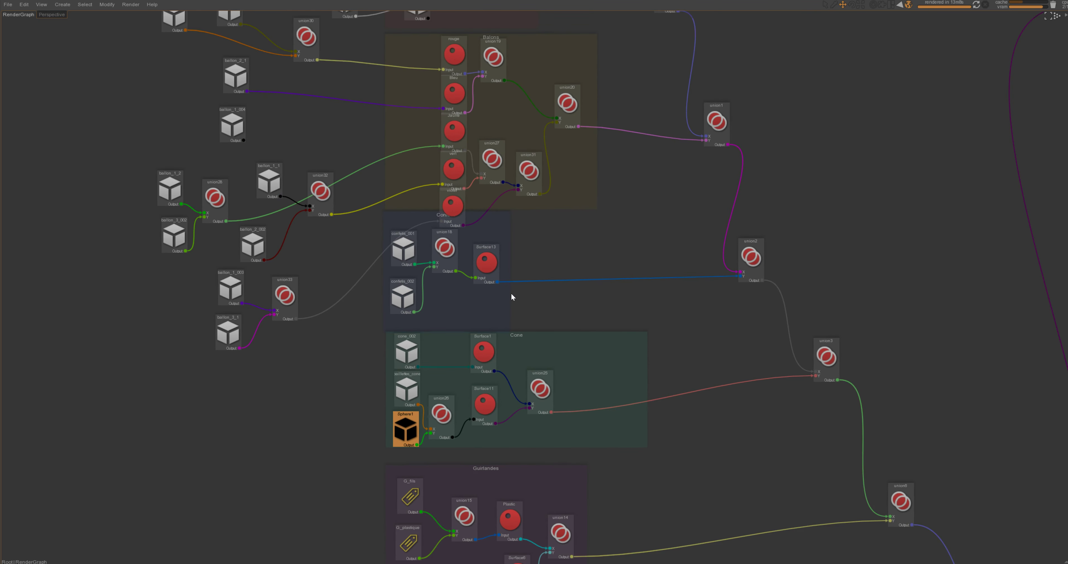
{"action": "scroll", "coordinate": [368, 162], "scroll_direction": "up", "scroll_amount": 1}
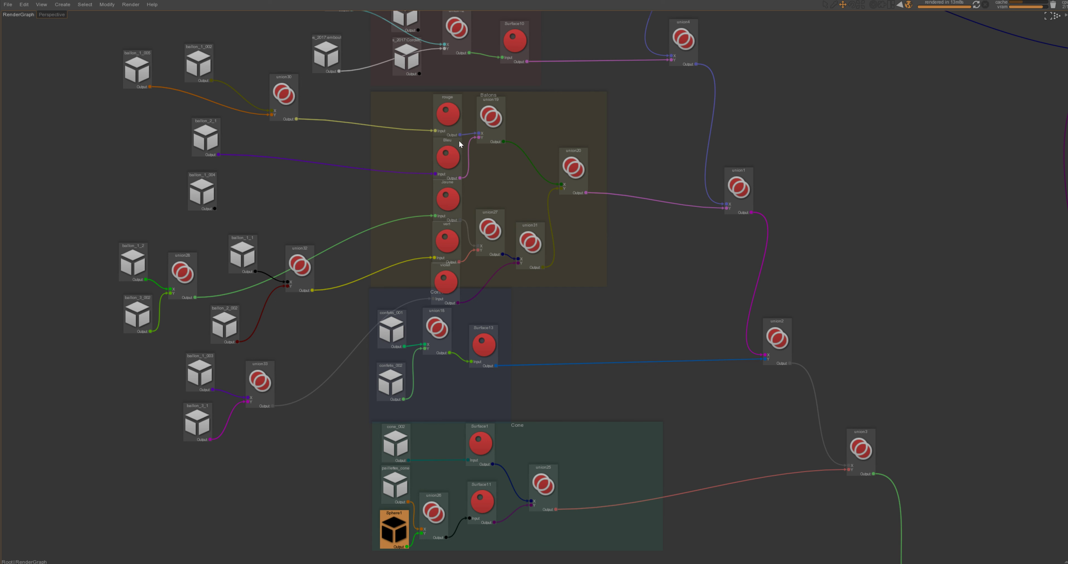
{"action": "left_click_drag", "start_coordinate": [107, 70], "coordinate": [334, 461]}
{"action": "left_click_drag", "start_coordinate": [651, 112], "coordinate": [381, 284], "text": "shift"}
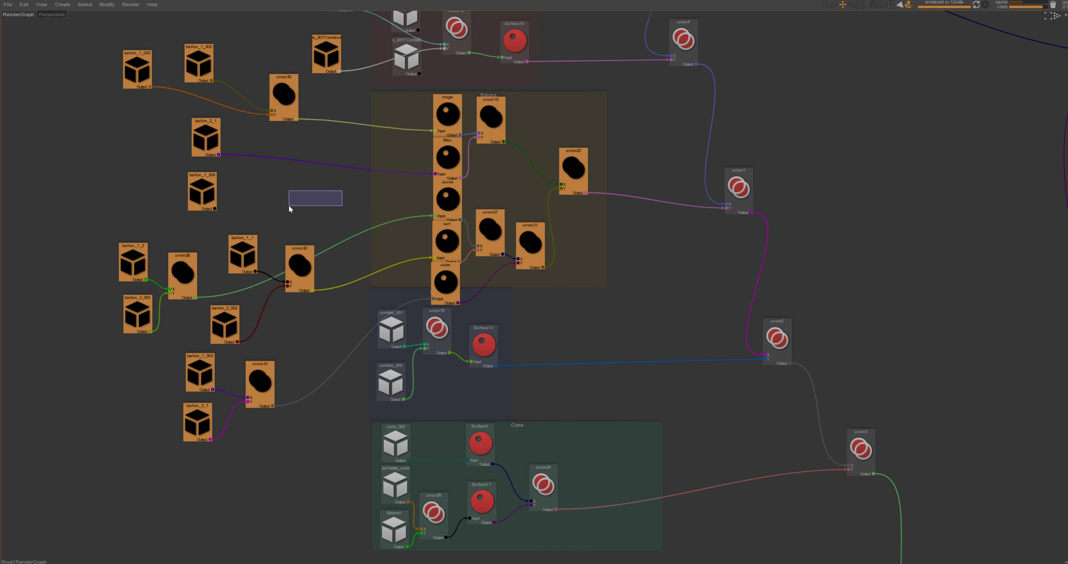
{"action": "left_click_drag", "start_coordinate": [289, 209], "coordinate": [290, 210]}
{"action": "middle_click_drag", "start_coordinate": [405, 157], "coordinate": [415, 201]}
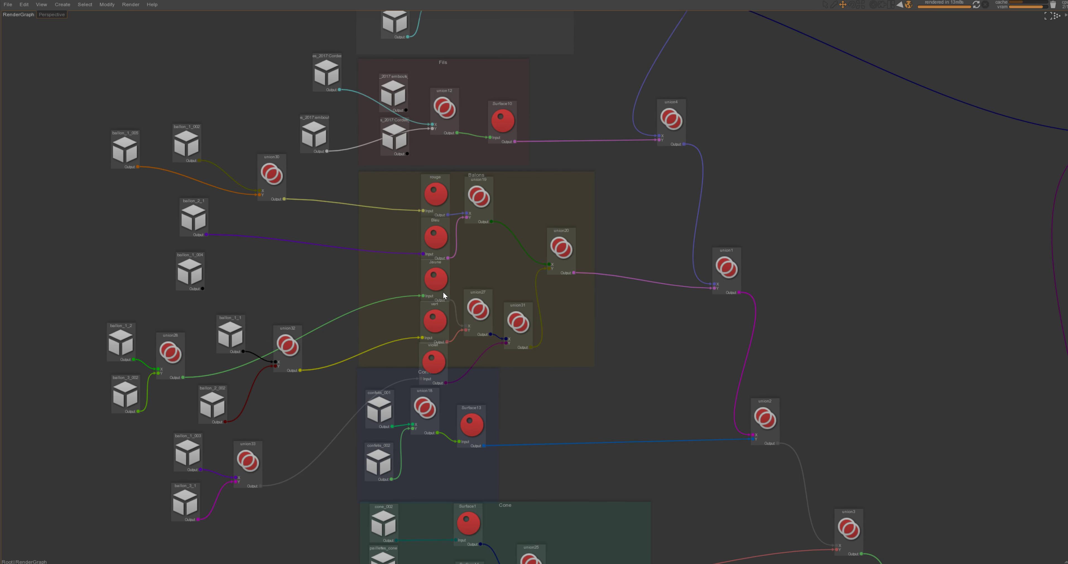
Delete the two unconnected primitives in the Fils group and move the two connected ones into their places
{"action": "scroll", "coordinate": [397, 266], "scroll_direction": "up", "scroll_amount": 3}
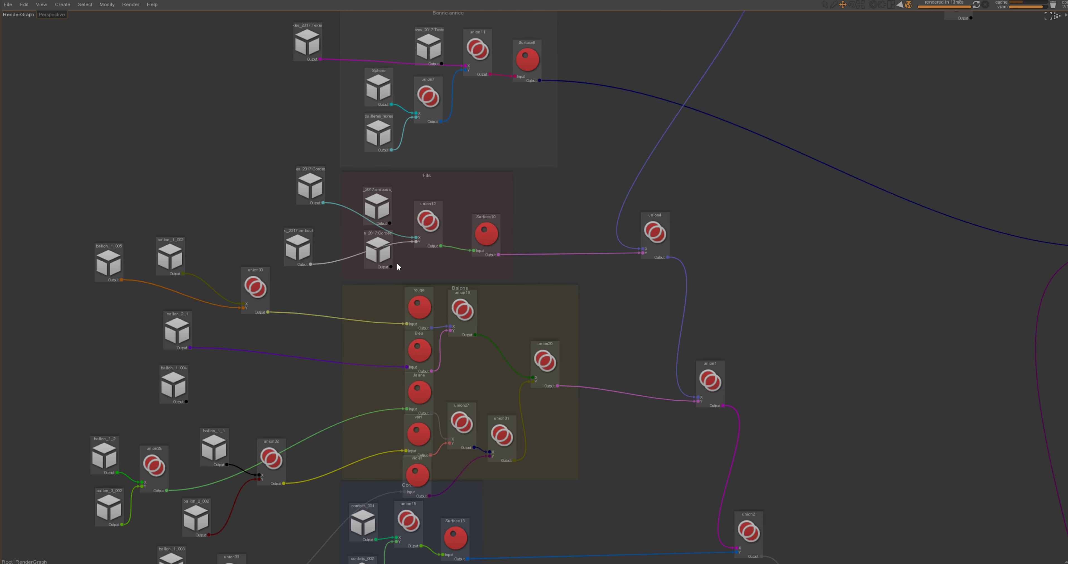
{"action": "left_click_drag", "start_coordinate": [295, 249], "coordinate": [305, 246]}
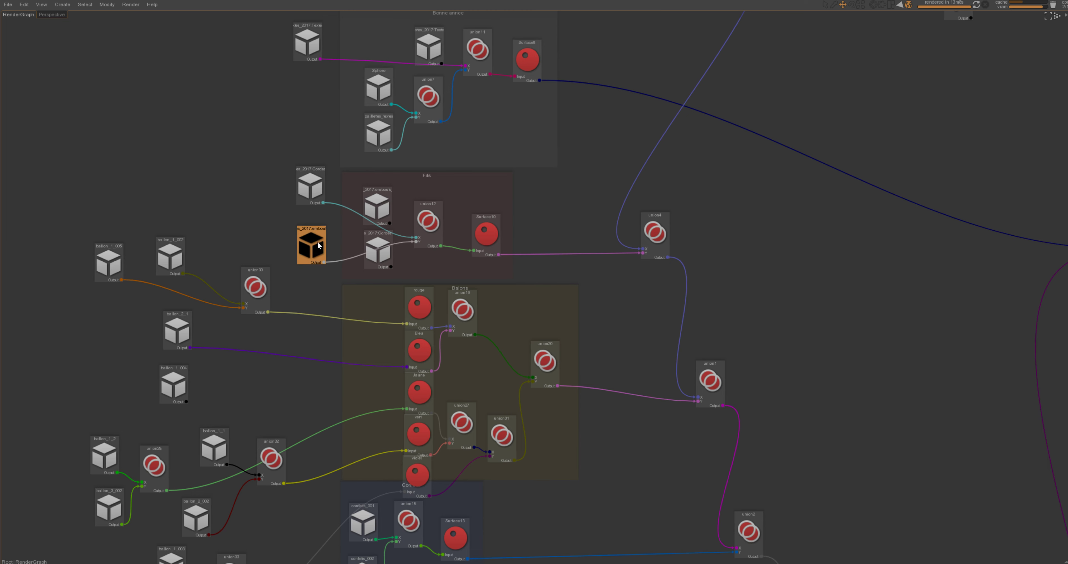
{"action": "left_click", "coordinate": [380, 237]}
{"action": "key", "text": "Delete"}
{"action": "left_click", "coordinate": [376, 206]}
{"action": "key", "text": "Delete"}
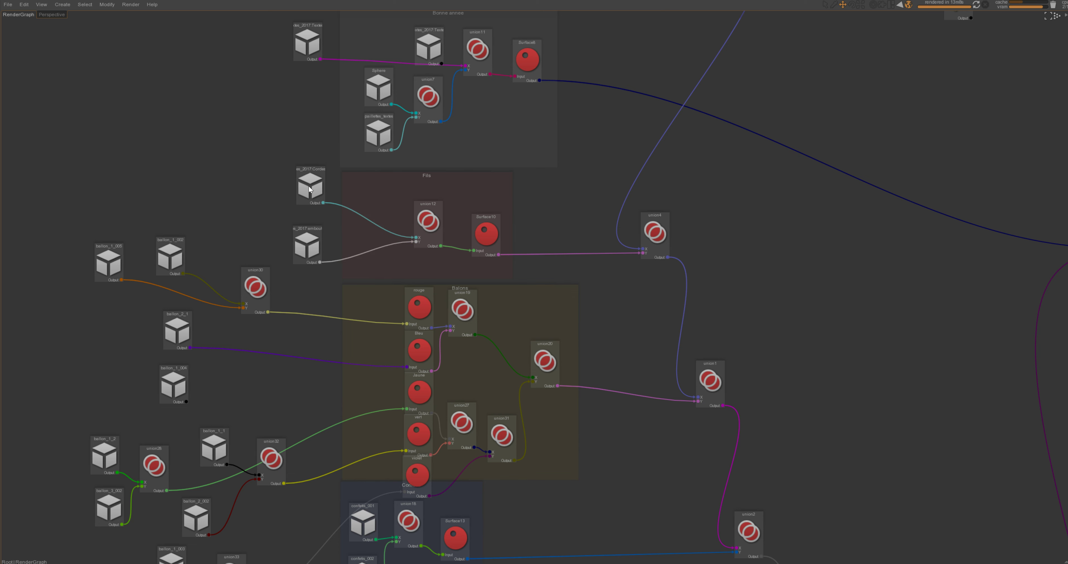
{"action": "left_click_drag", "start_coordinate": [309, 190], "coordinate": [370, 206]}
{"action": "left_click_drag", "start_coordinate": [306, 250], "coordinate": [367, 251]}
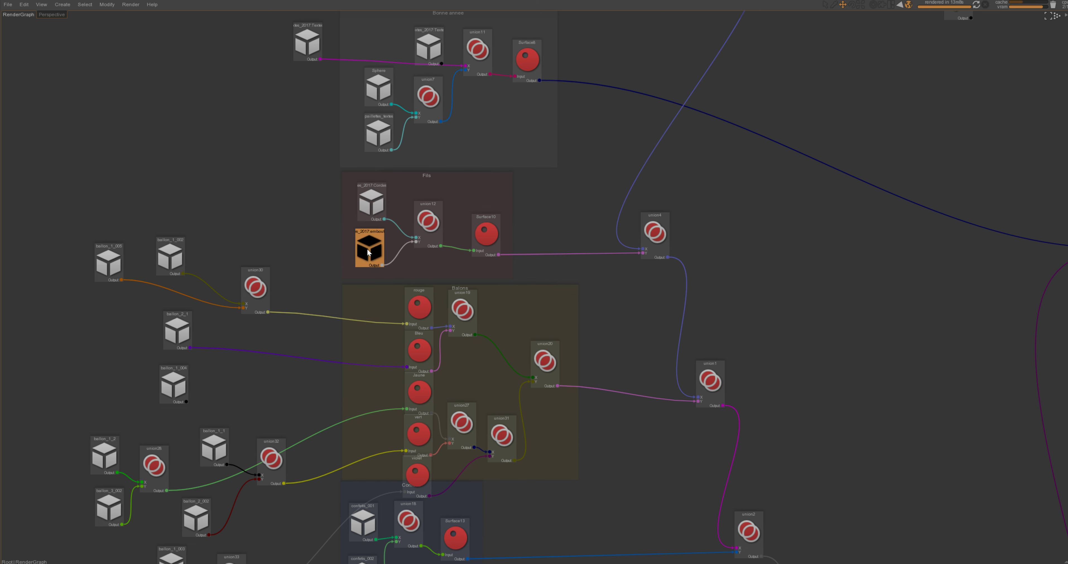
Delete the unconnected text primitive in the Bonne annee group and move the connected text primitive into the group above Sphere
{"action": "scroll", "coordinate": [355, 152], "scroll_direction": "up", "scroll_amount": 3}
{"action": "left_click_drag", "start_coordinate": [287, 163], "coordinate": [281, 164]}
{"action": "left_click", "coordinate": [414, 165]}
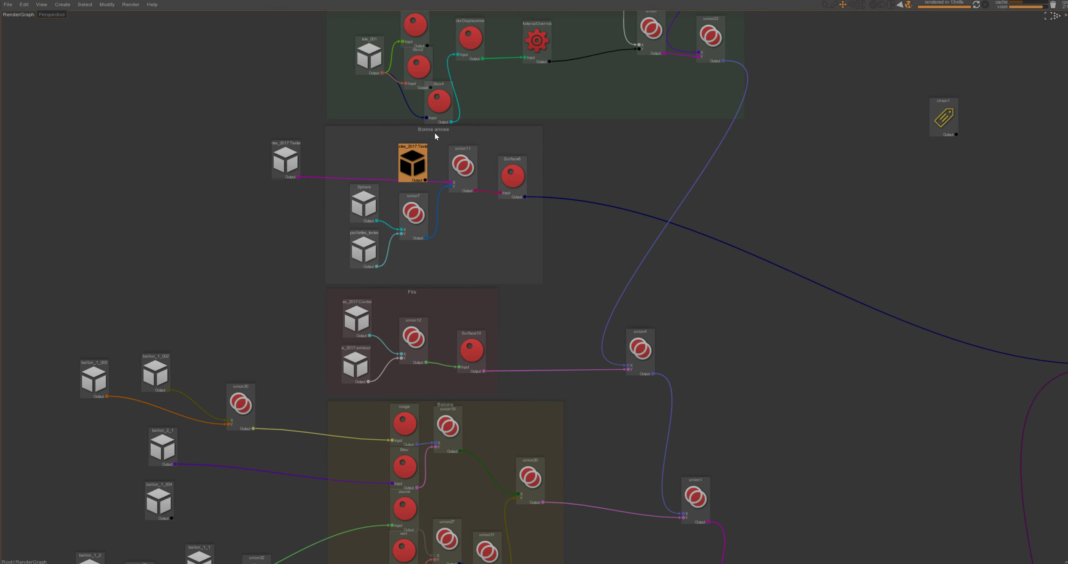
{"action": "key", "text": "Delete"}
{"action": "left_click_drag", "start_coordinate": [295, 162], "coordinate": [379, 161]}
{"action": "middle_click_drag", "start_coordinate": [379, 161], "coordinate": [354, 262]}
{"action": "left_click_drag", "start_coordinate": [338, 253], "coordinate": [342, 255]}
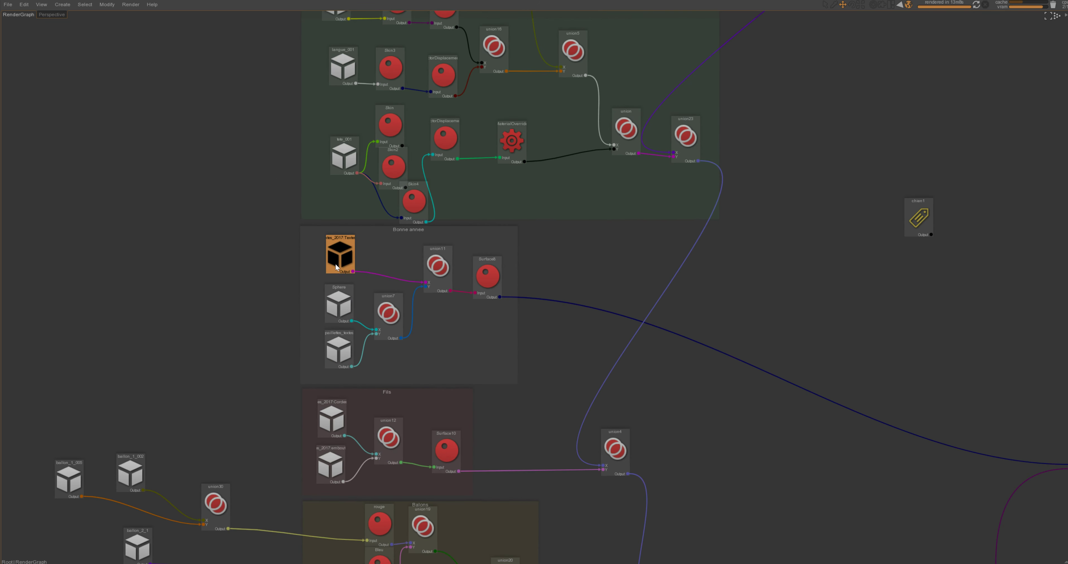
{"action": "left_click", "coordinate": [341, 302]}
{"action": "left_click", "coordinate": [345, 350]}
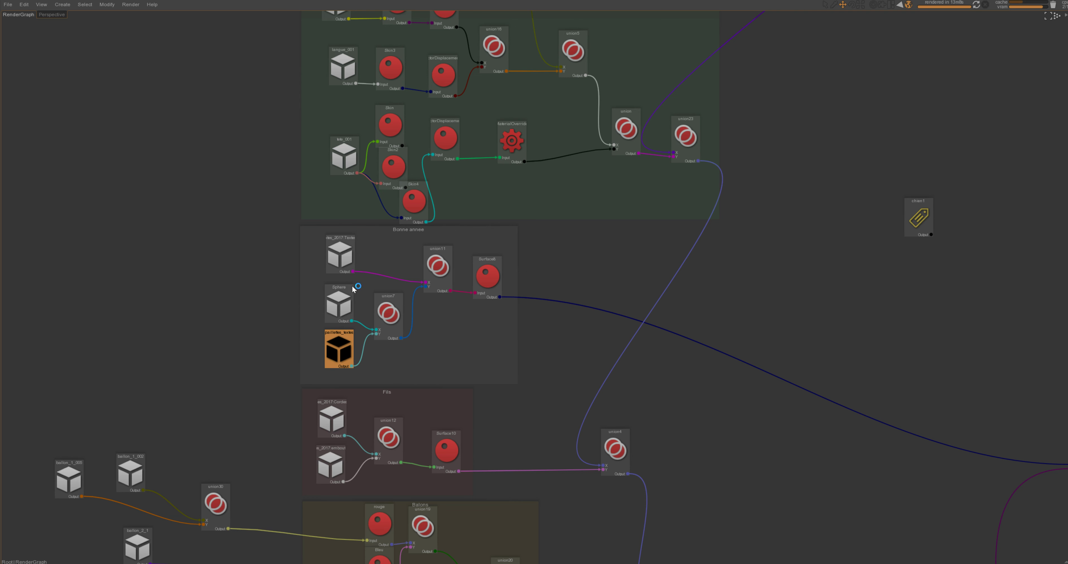
Line up the Skin, Skin2 and Skin4 nodes in a column beside the head primitive in the Chien group
{"action": "middle_click_drag", "start_coordinate": [390, 175], "coordinate": [319, 378]}
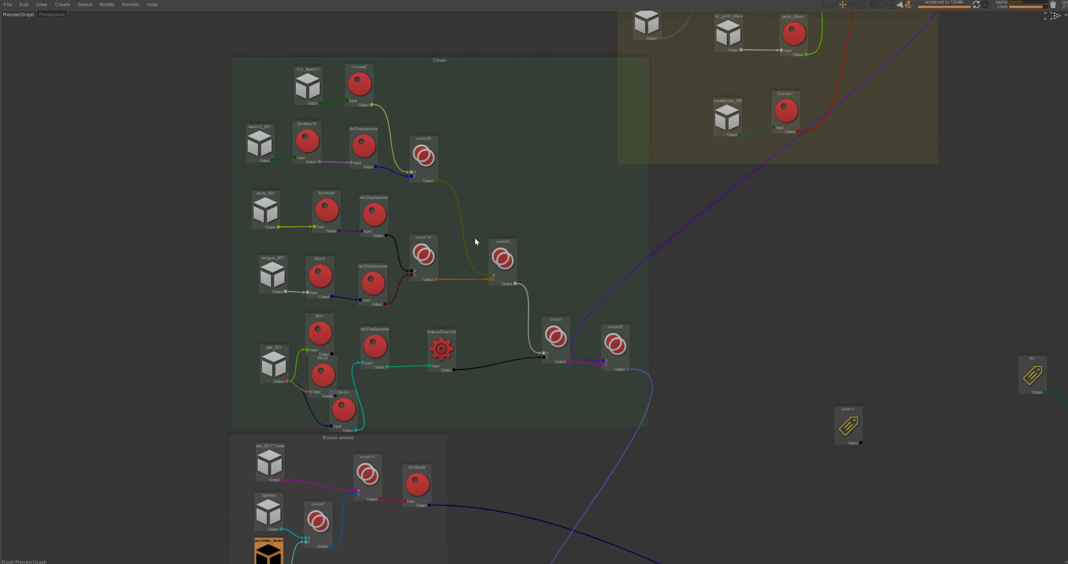
{"action": "left_click", "coordinate": [328, 376]}
{"action": "left_click", "coordinate": [320, 334]}
{"action": "left_click", "coordinate": [330, 377]}
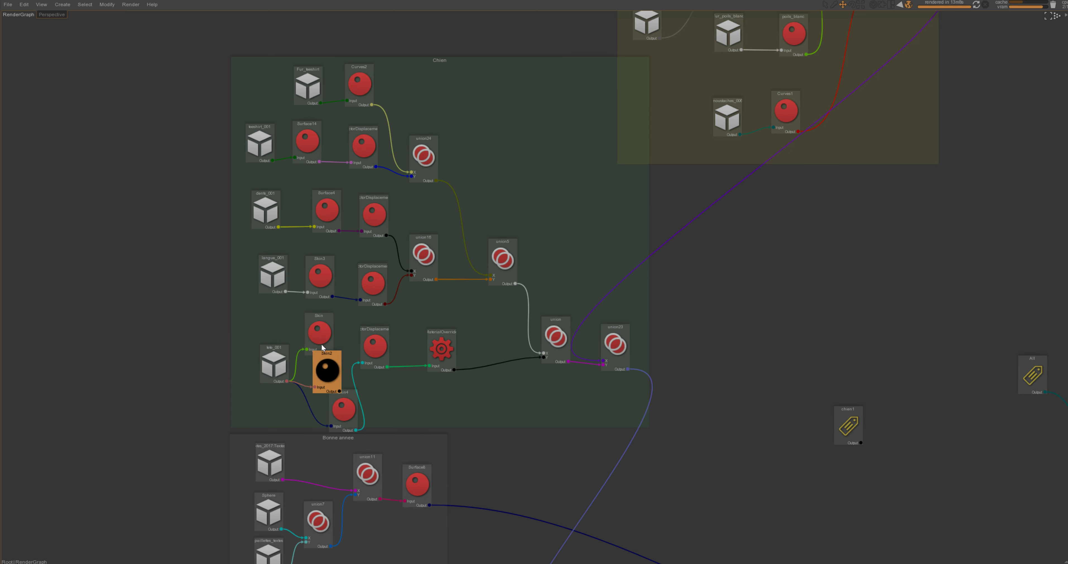
{"action": "left_click_drag", "start_coordinate": [318, 348], "coordinate": [326, 340]}
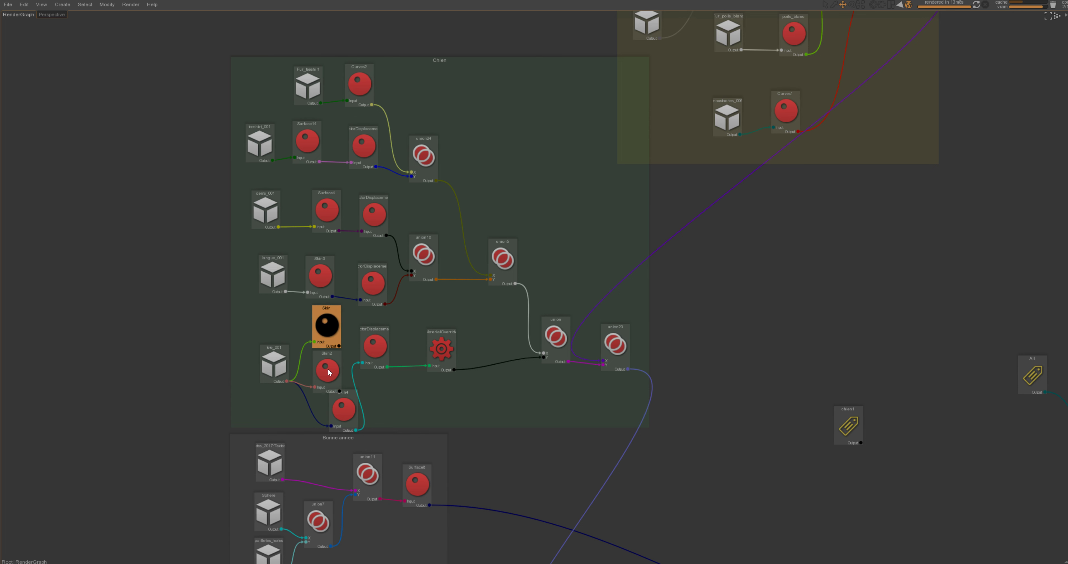
{"action": "left_click_drag", "start_coordinate": [331, 374], "coordinate": [328, 372]}
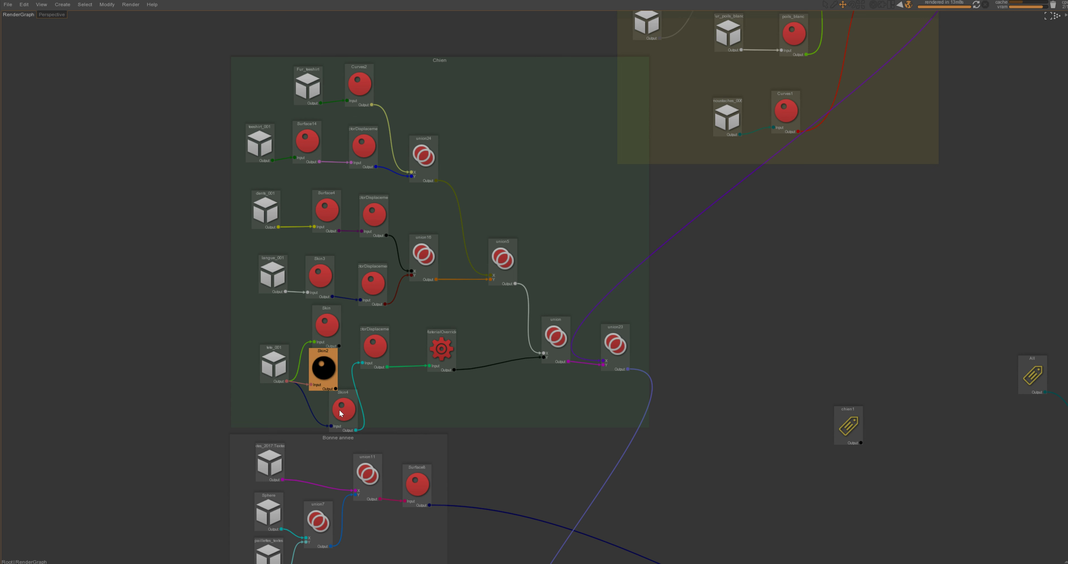
{"action": "left_click_drag", "start_coordinate": [341, 410], "coordinate": [323, 414]}
Review the Poils group and display the subdivision and displacement settings of the Attributes2 node that follows Skin1
{"action": "scroll", "coordinate": [630, 308], "scroll_direction": "down", "scroll_amount": 4}
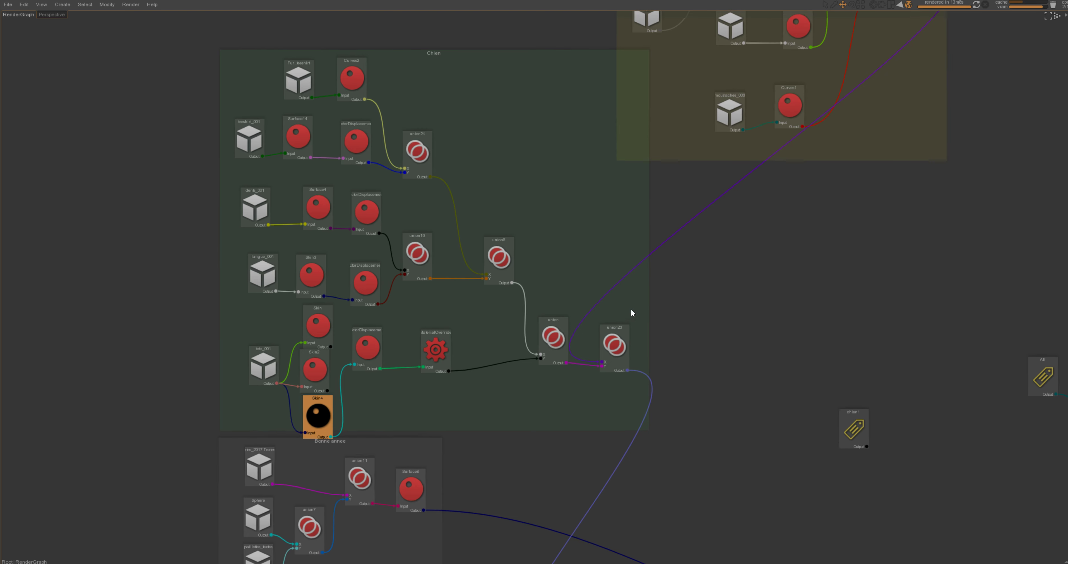
{"action": "middle_click_drag", "start_coordinate": [598, 321], "coordinate": [469, 362]}
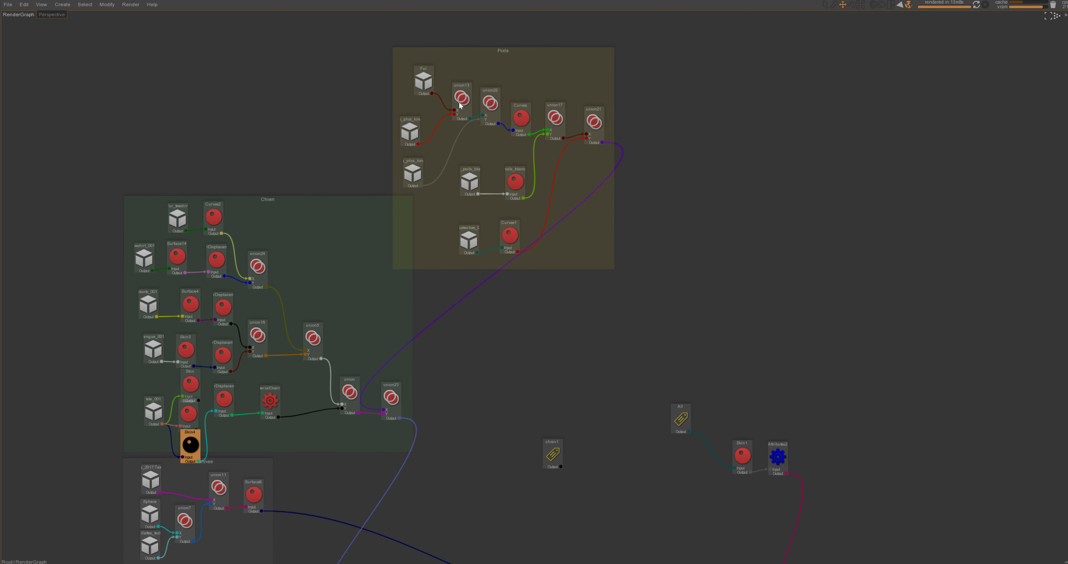
{"action": "middle_click_drag", "start_coordinate": [787, 460], "coordinate": [675, 307]}
{"action": "left_click", "coordinate": [668, 303]}
{"action": "key", "text": "space"}
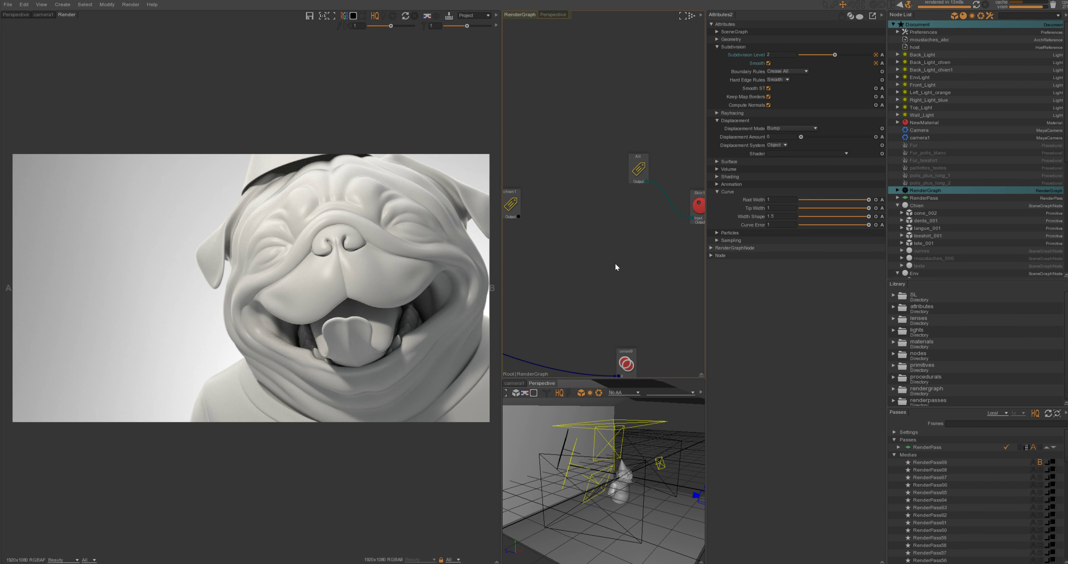
{"action": "key", "text": "space"}
Move the All tag, Skin1 and Attributes2 nodes together in a compact row before the union that feeds Trace
{"action": "left_click_drag", "start_coordinate": [685, 150], "coordinate": [442, 247]}
{"action": "left_click_drag", "start_coordinate": [505, 173], "coordinate": [502, 307]}
{"action": "left_click", "coordinate": [486, 259]}
{"action": "middle_click_drag", "start_coordinate": [562, 296], "coordinate": [432, 171]}
{"action": "scroll", "coordinate": [474, 294], "scroll_direction": "up", "scroll_amount": 2}
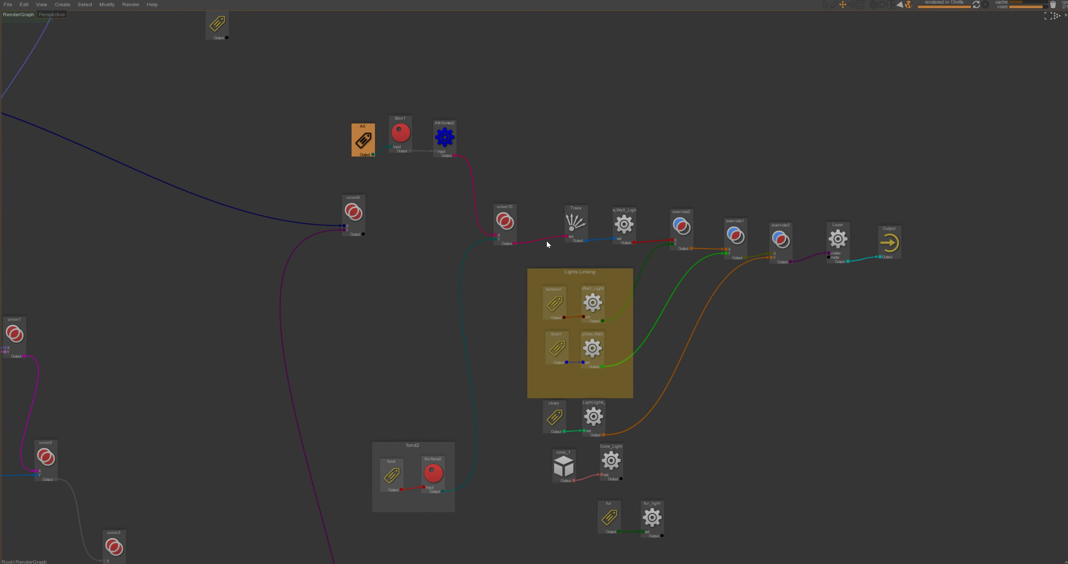
Examine the Lights Linking group and display the Wall_Light light's settings from the node list
{"action": "middle_click_drag", "start_coordinate": [538, 240], "coordinate": [437, 185]}
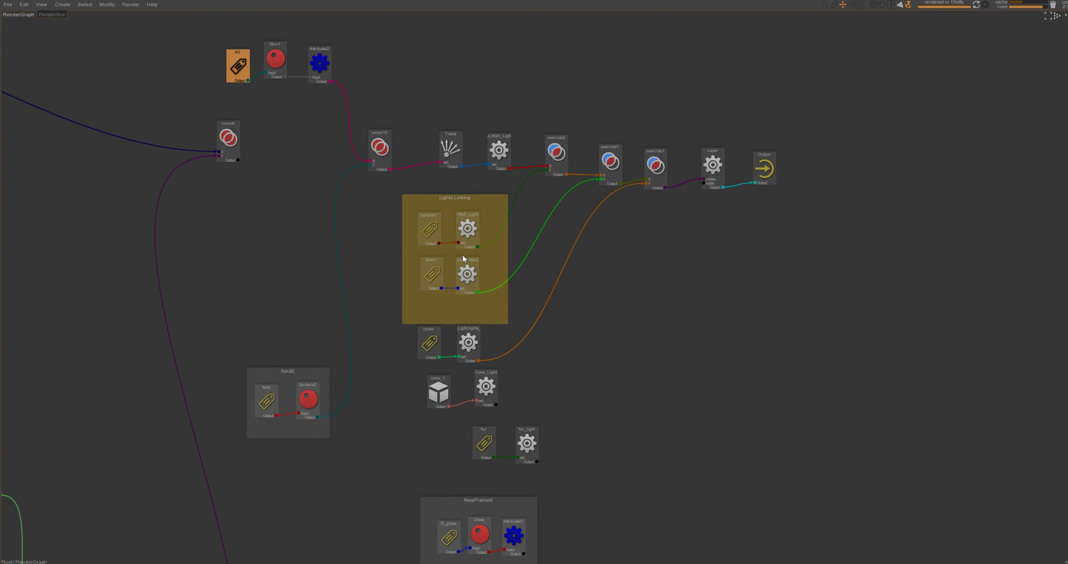
{"action": "key", "text": "space"}
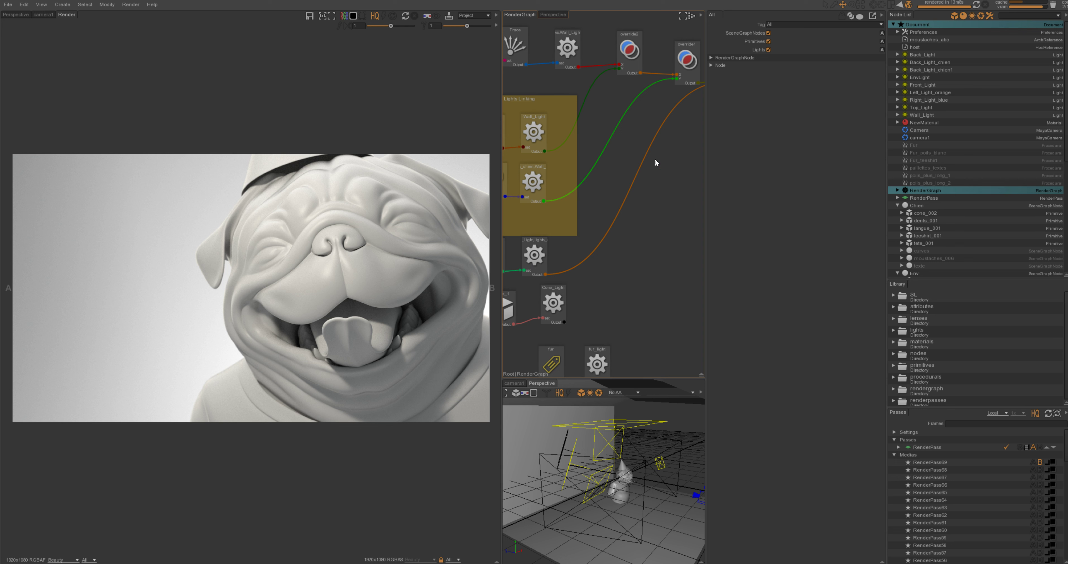
{"action": "left_click", "coordinate": [923, 115]}
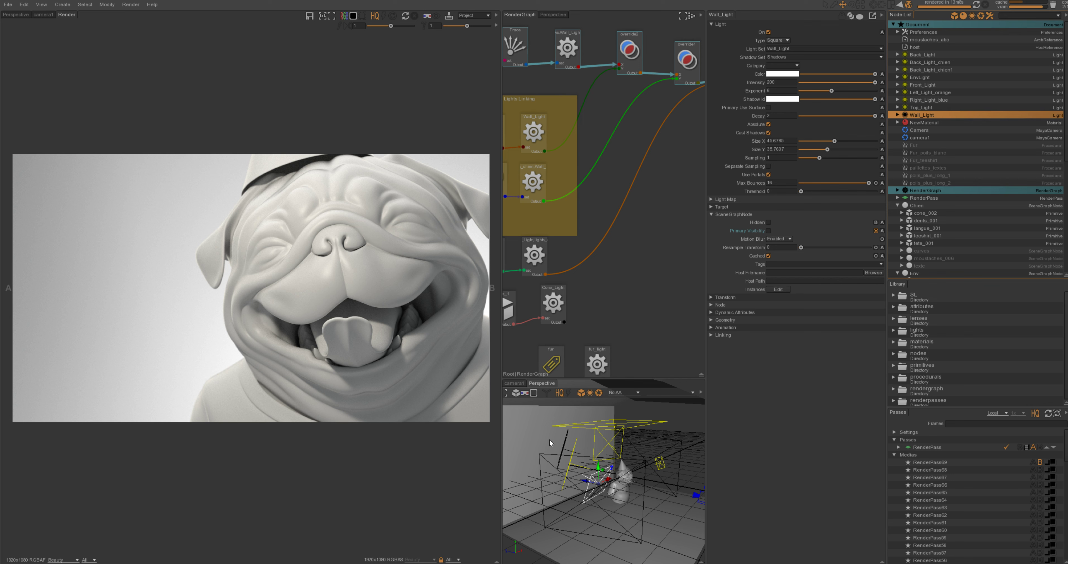
Look up the Wall_Light set in the node picker by searching for "wa", and close the picker without adding a node
{"action": "middle_click_drag", "start_coordinate": [653, 205], "coordinate": [709, 213]}
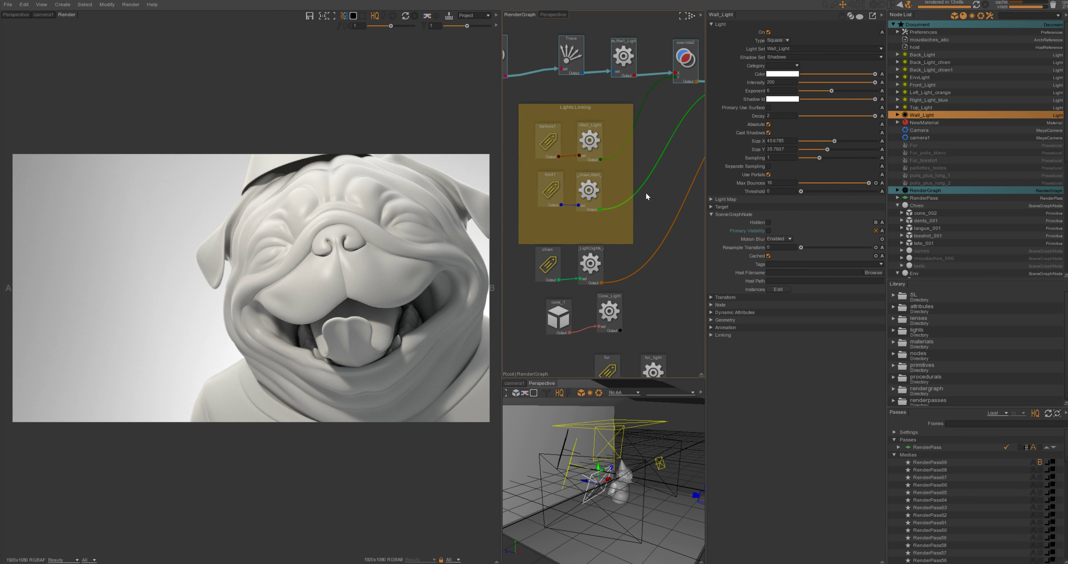
{"action": "key", "text": "Tab"}
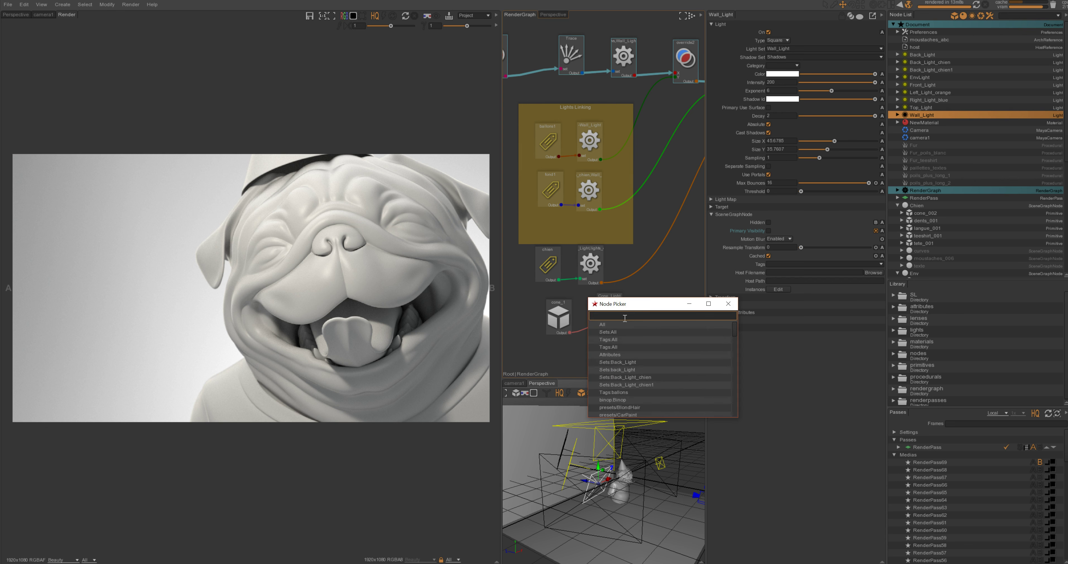
{"action": "type", "text": "wa"}
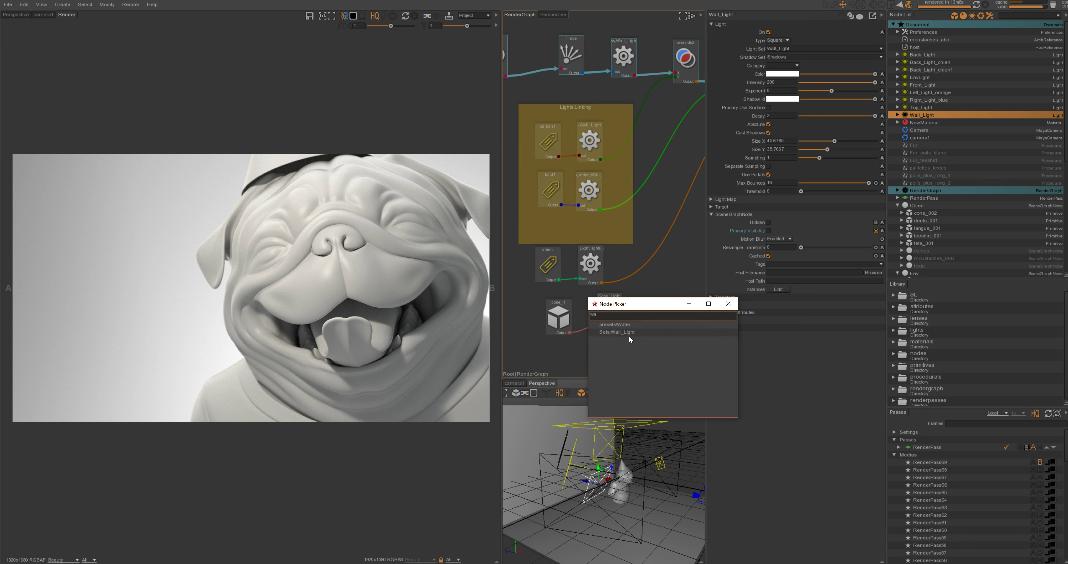
{"action": "left_click", "coordinate": [729, 304]}
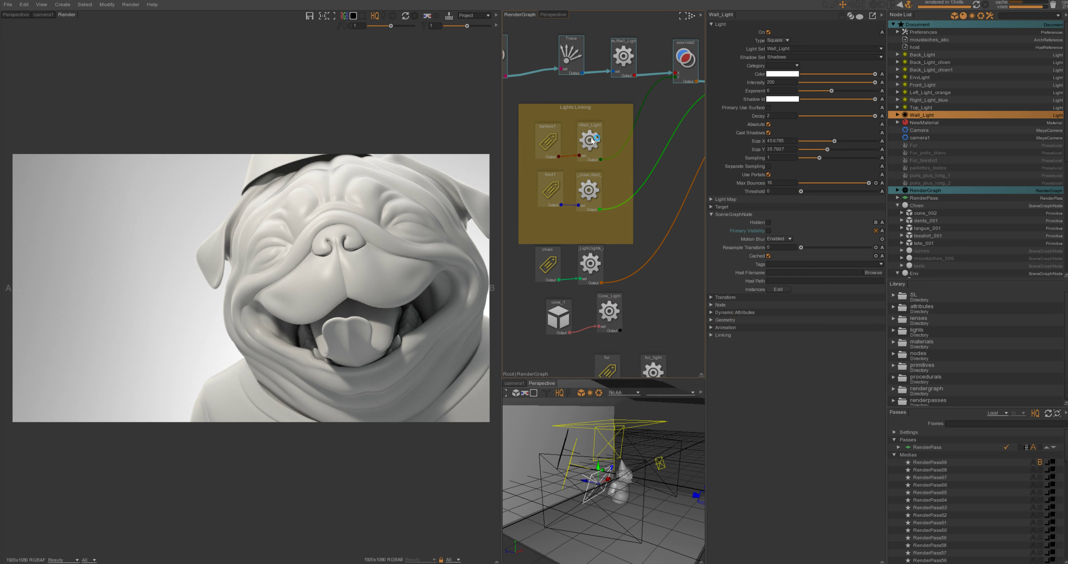
Inspect the settings of the fond1 tag, its connected chien Wall_Light light-linking node and the chien tag
{"action": "left_click", "coordinate": [551, 190]}
{"action": "left_click_drag", "start_coordinate": [551, 191], "coordinate": [549, 190]}
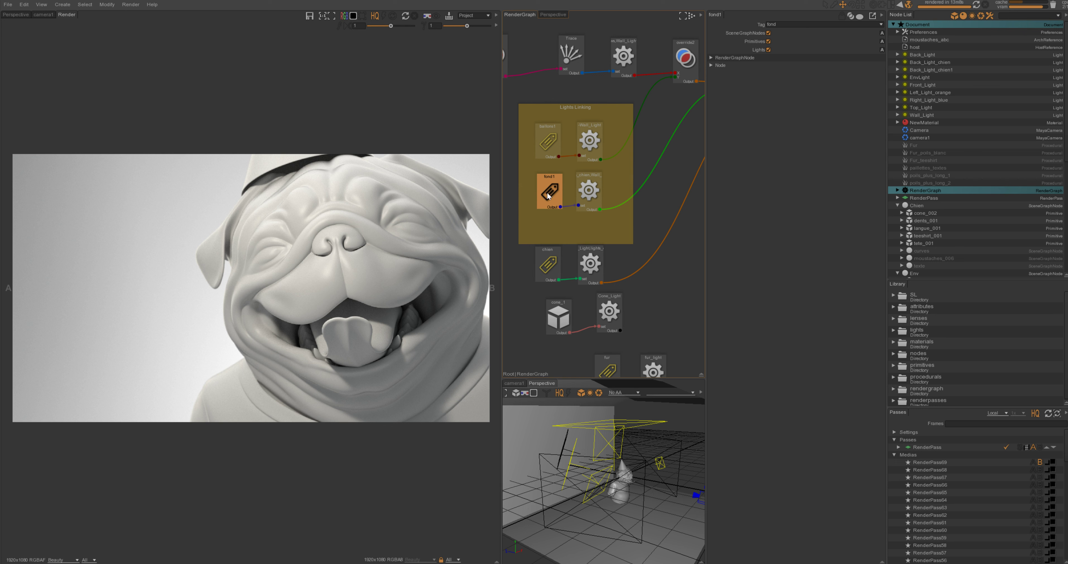
{"action": "left_click", "coordinate": [593, 192]}
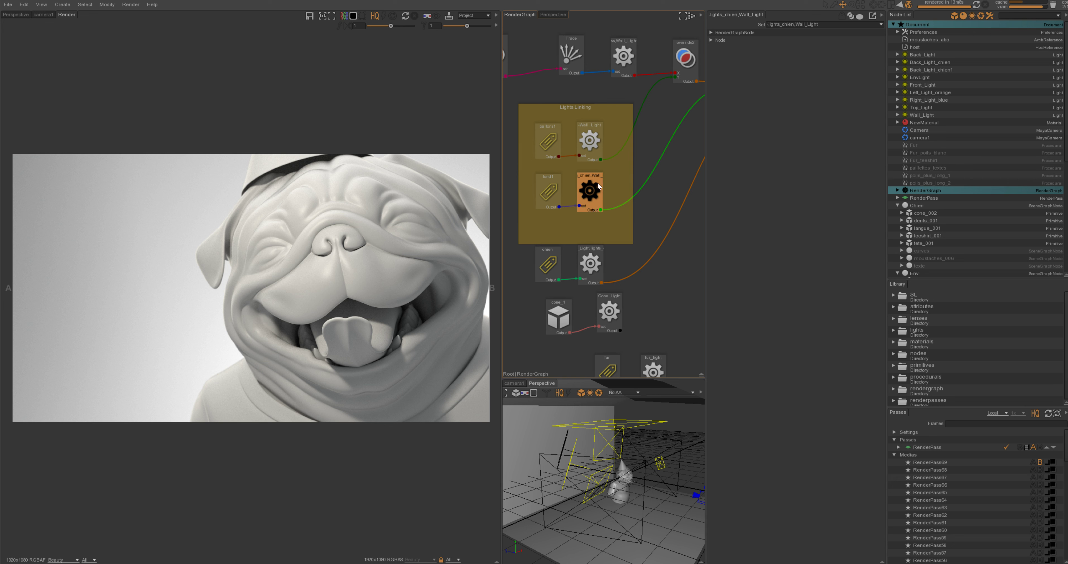
{"action": "left_click", "coordinate": [551, 267]}
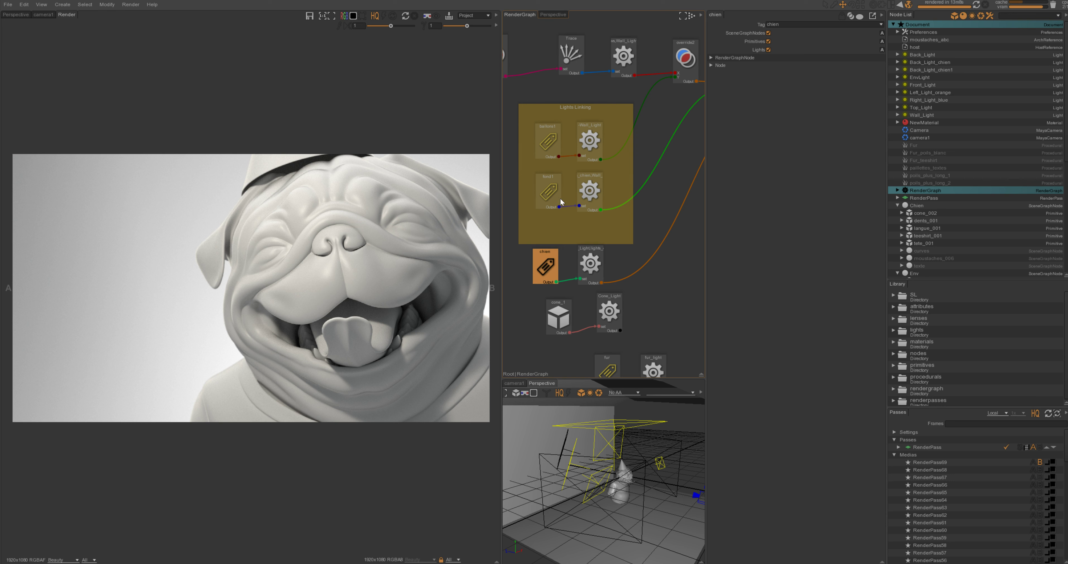
Inspect the light set of the node connected to the chien tag, and extend the Lights Linking frame around both nodes
{"action": "left_click", "coordinate": [592, 265]}
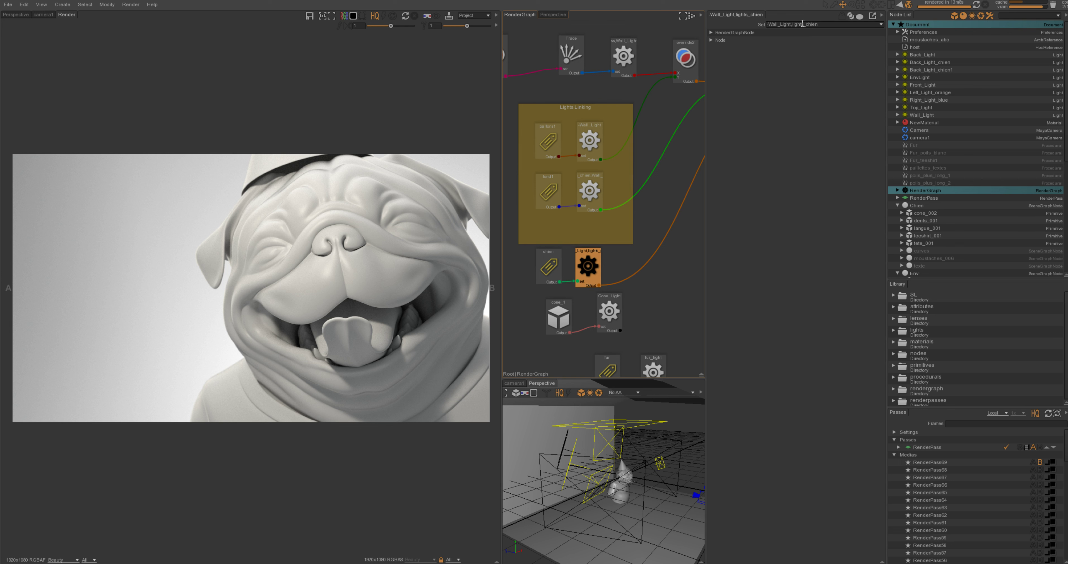
{"action": "left_click_drag", "start_coordinate": [792, 25], "coordinate": [765, 25]}
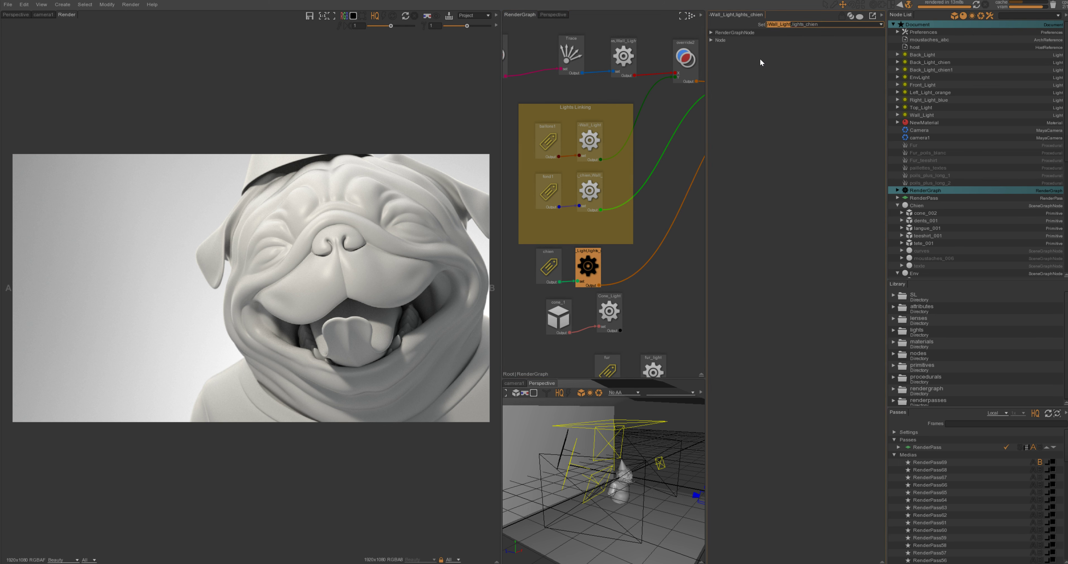
{"action": "mouse_move", "coordinate": [651, 227]}
{"action": "middle_mouse_down"}
{"action": "mouse_move", "coordinate": [631, 226]}
{"action": "mouse_move", "coordinate": [635, 217]}
{"action": "middle_mouse_up"}
{"action": "left_click_drag", "start_coordinate": [596, 233], "coordinate": [539, 328]}
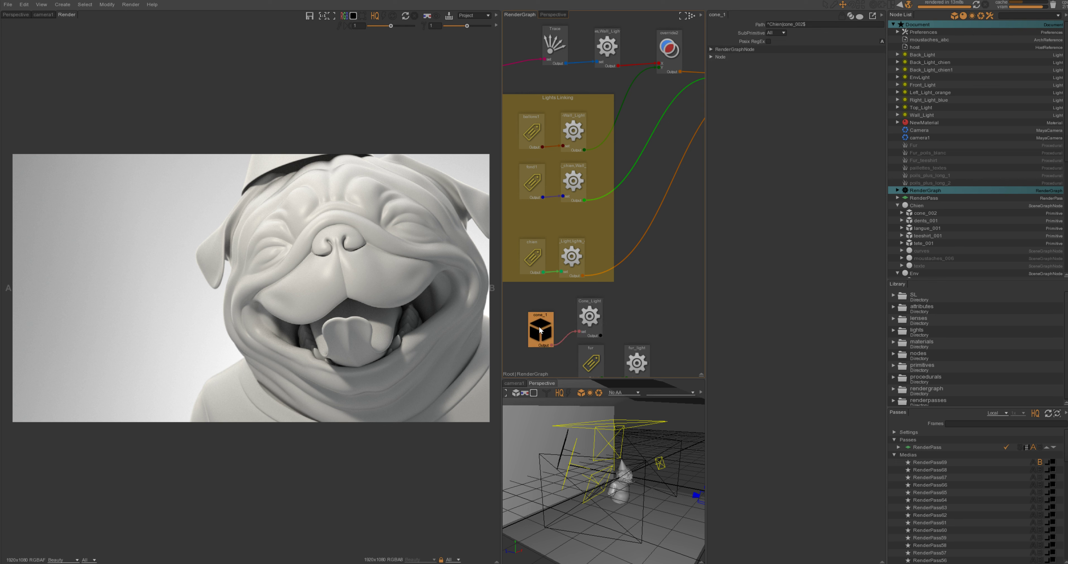
Delete the cone_1 and Cone_Light nodes and the Fur tag and fur_light nodes below the Lights Linking group
{"action": "left_click", "coordinate": [592, 317]}
{"action": "left_click_drag", "start_coordinate": [626, 303], "coordinate": [505, 320]}
{"action": "key", "text": "Delete"}
{"action": "left_click_drag", "start_coordinate": [672, 334], "coordinate": [569, 362]}
{"action": "key", "text": "Delete"}
{"action": "scroll", "coordinate": [591, 222], "scroll_direction": "down", "scroll_amount": 3}
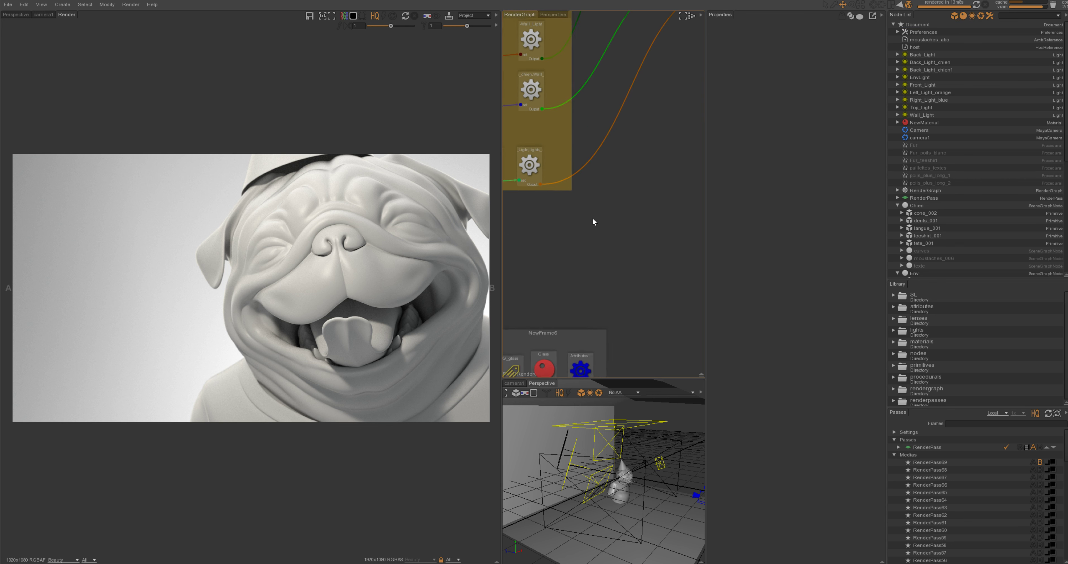
Space the override2, override1 and override3 nodes more evenly, and move union10 closer to Trace
{"action": "scroll", "coordinate": [591, 222], "scroll_direction": "up", "scroll_amount": 4}
{"action": "scroll", "coordinate": [581, 217], "scroll_direction": "right", "scroll_amount": 2}
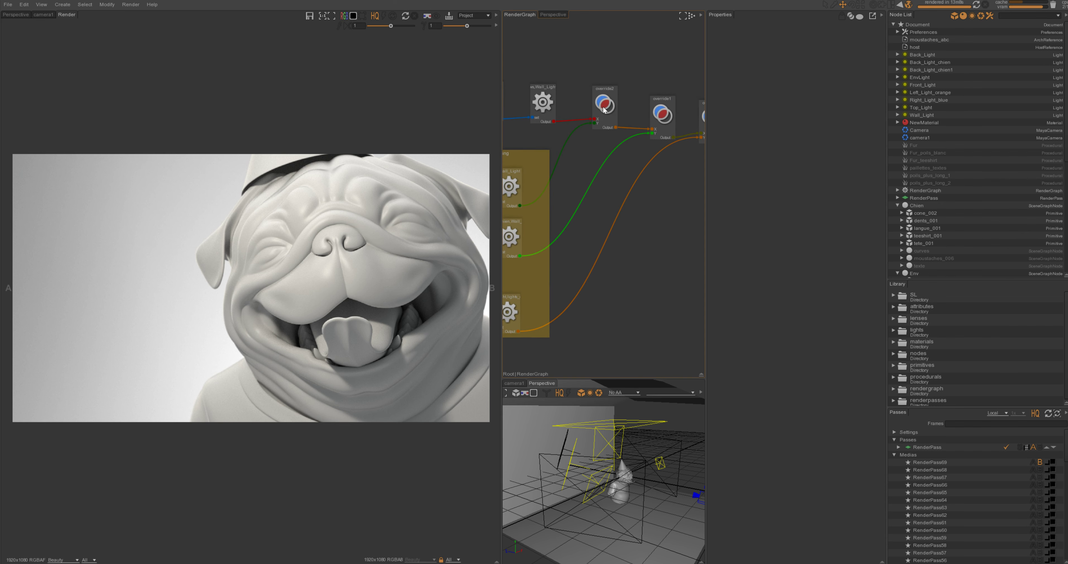
{"action": "left_click_drag", "start_coordinate": [604, 109], "coordinate": [592, 111]}
{"action": "left_click_drag", "start_coordinate": [674, 117], "coordinate": [662, 118]}
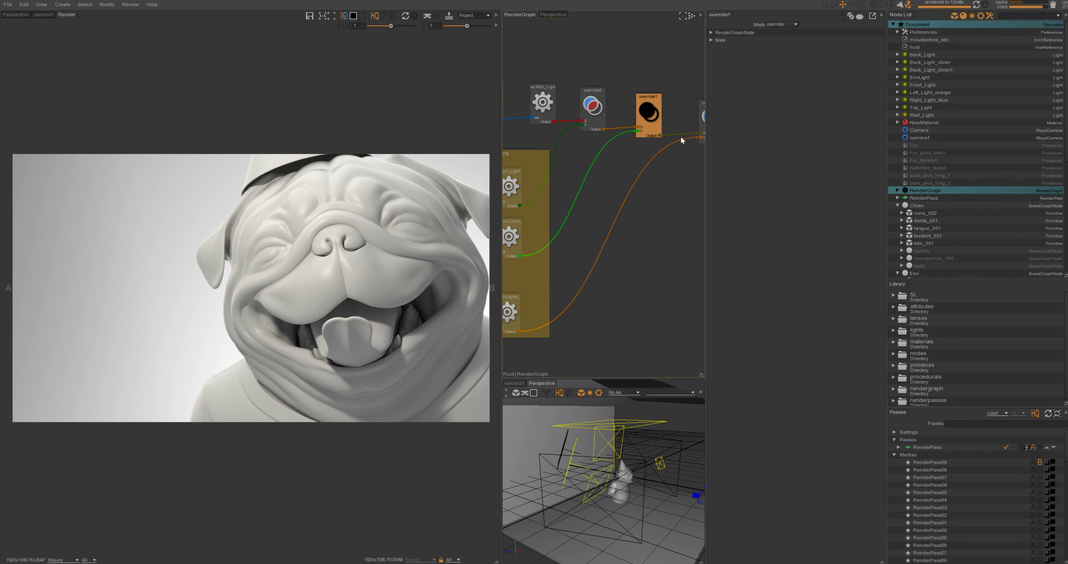
{"action": "middle_click_drag", "start_coordinate": [683, 140], "coordinate": [647, 148]}
{"action": "left_click_drag", "start_coordinate": [670, 124], "coordinate": [657, 125]}
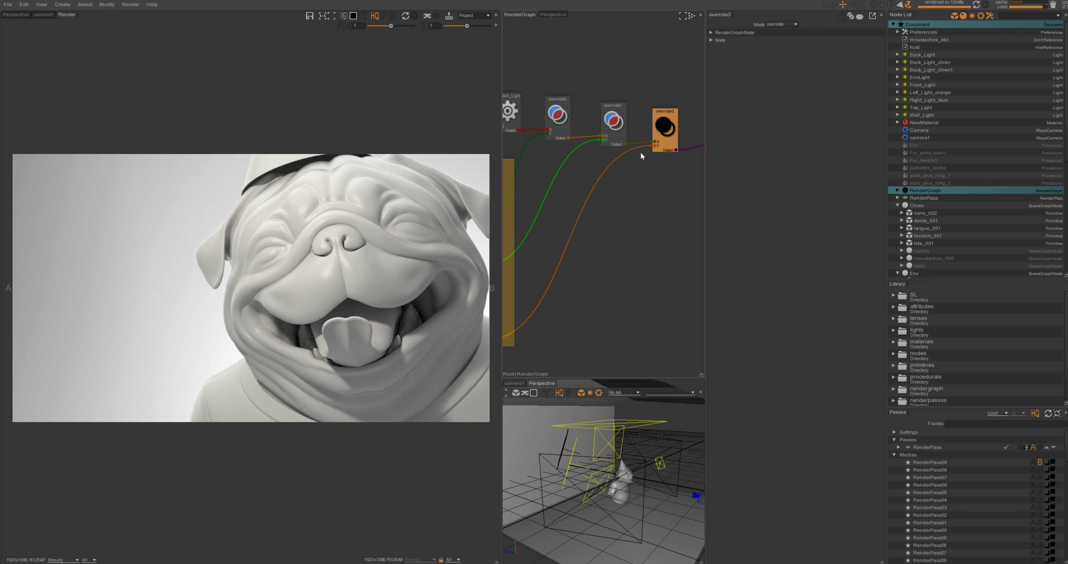
{"action": "scroll", "coordinate": [639, 169], "scroll_direction": "left", "scroll_amount": 5}
{"action": "left_click_drag", "start_coordinate": [518, 116], "coordinate": [546, 116]}
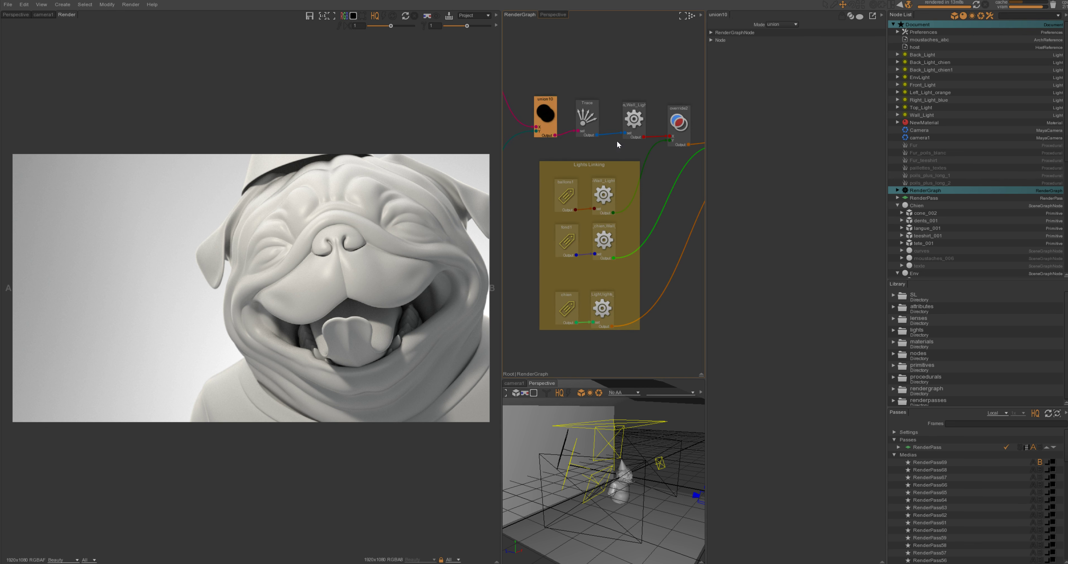
Move the Layer and Output nodes closer to override3 at the end of the render graph
{"action": "left_click", "coordinate": [586, 118]}
{"action": "scroll", "coordinate": [573, 142], "scroll_direction": "right", "scroll_amount": 6}
{"action": "left_click_drag", "start_coordinate": [690, 137], "coordinate": [608, 142]}
{"action": "scroll", "coordinate": [688, 159], "scroll_direction": "right", "scroll_amount": 4}
{"action": "left_click", "coordinate": [650, 139]}
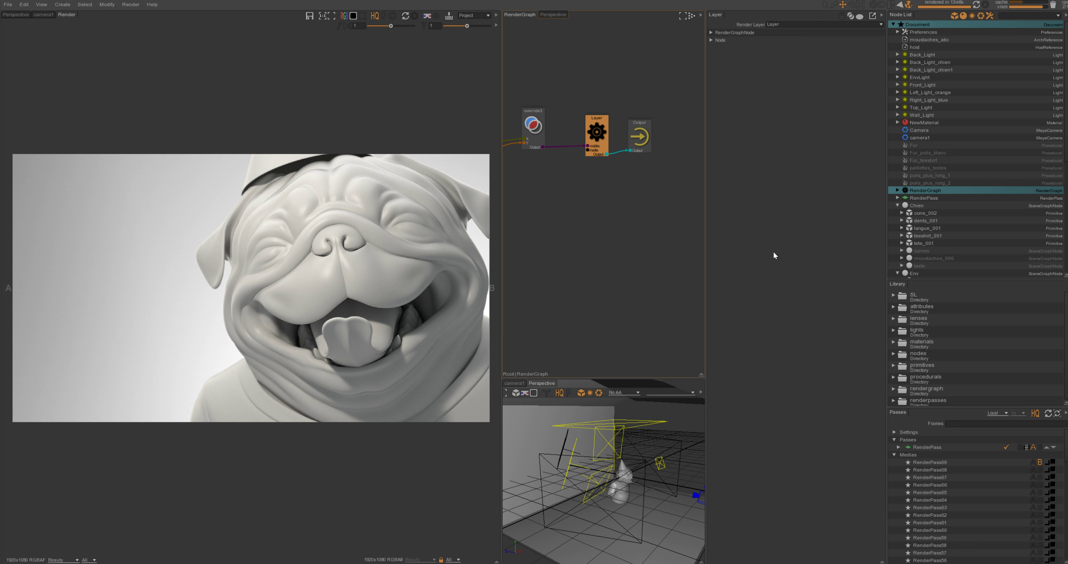
Expand the RenderPass down to its layer's Beauty output and view the available AOVs without changing the choice
{"action": "left_click", "coordinate": [898, 447]}
{"action": "left_click", "coordinate": [903, 454]}
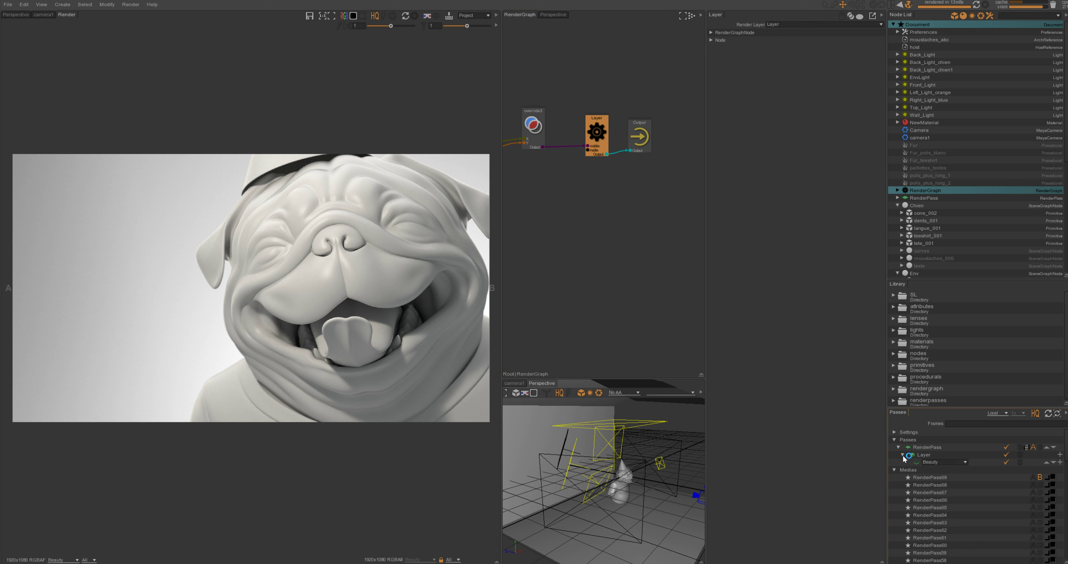
{"action": "left_click", "coordinate": [926, 463]}
{"action": "left_click", "coordinate": [965, 462]}
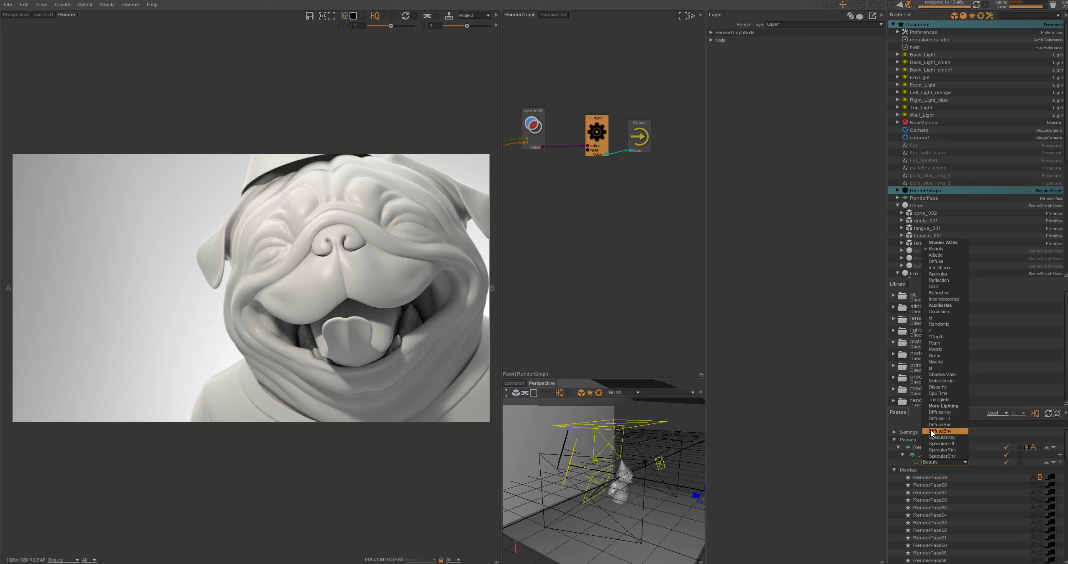
{"action": "left_click", "coordinate": [888, 469]}
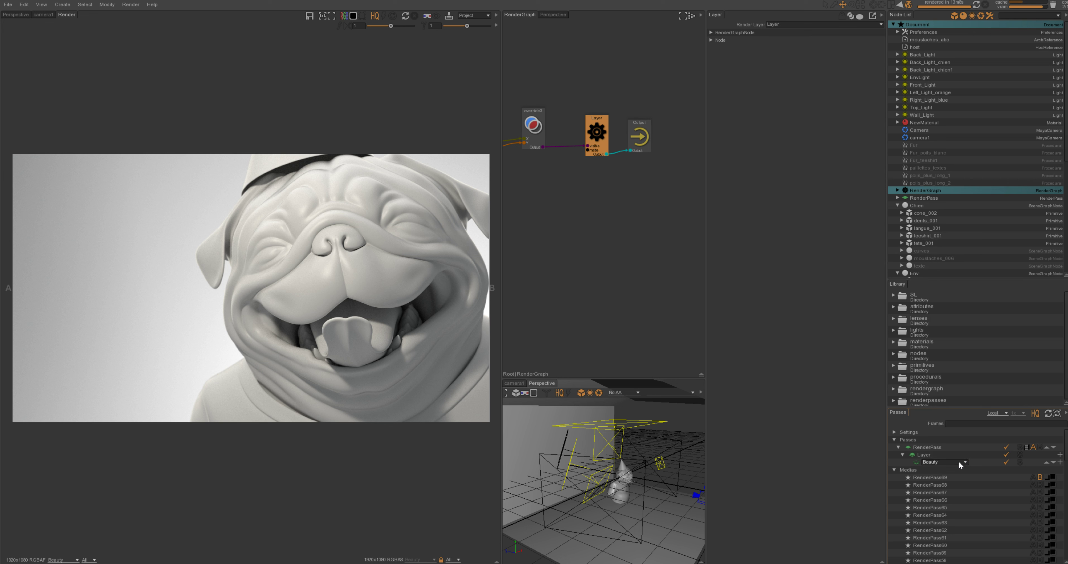
Compare the dog render with the stored RenderPass68 and RenderPass67 images using the A/B wipe, and reassign RenderPass69 to B
{"action": "left_click_drag", "start_coordinate": [490, 180], "coordinate": [310, 186]}
{"action": "left_click", "coordinate": [1040, 485]}
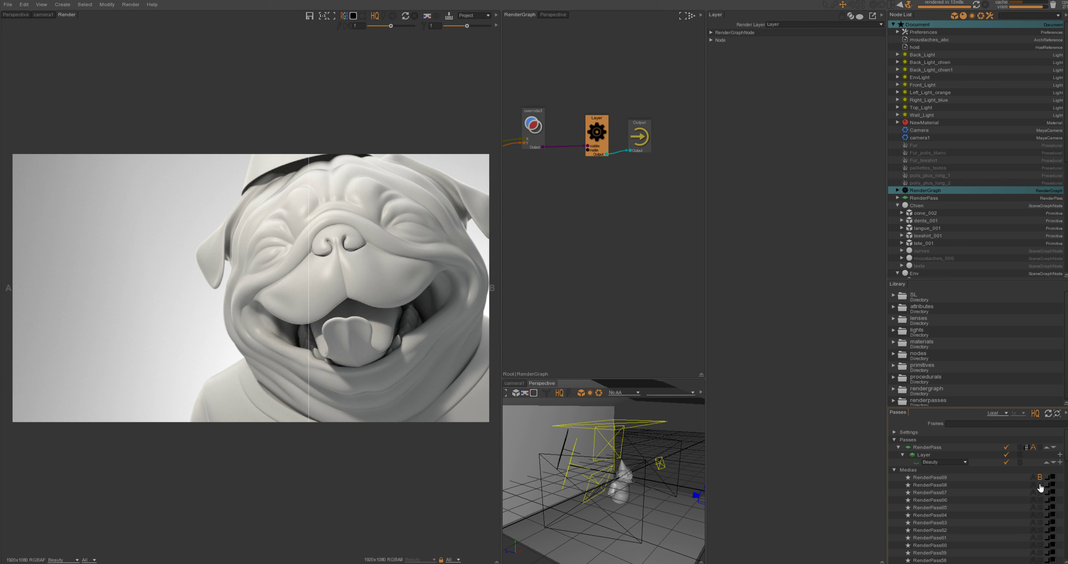
{"action": "left_click", "coordinate": [308, 203]}
{"action": "left_click_drag", "start_coordinate": [281, 199], "coordinate": [267, 222]}
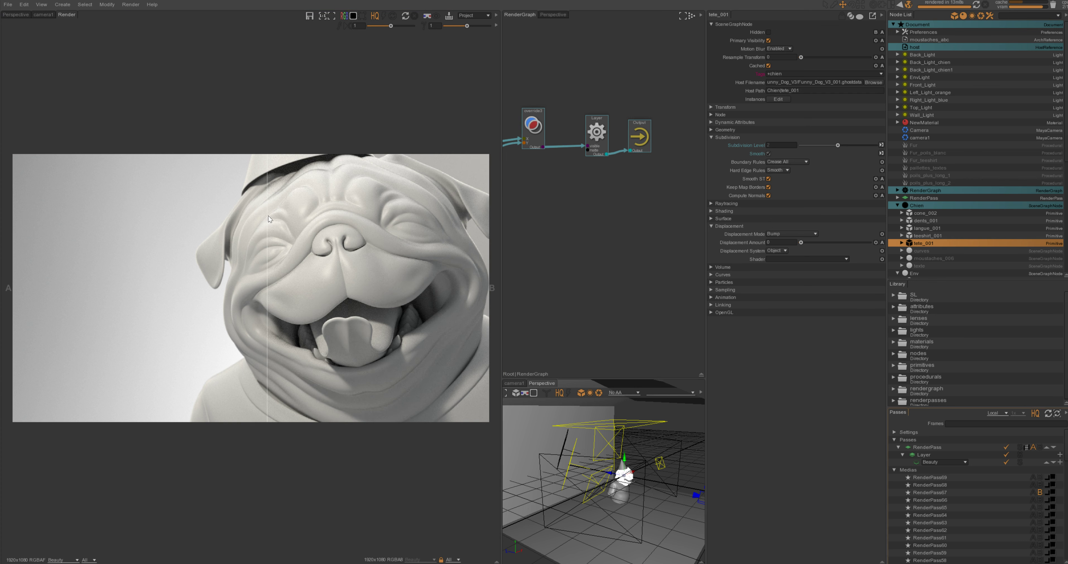
{"action": "mouse_move", "coordinate": [257, 219]}
{"action": "left_mouse_down"}
{"action": "mouse_move", "coordinate": [32, 249]}
{"action": "mouse_move", "coordinate": [305, 233]}
{"action": "mouse_move", "coordinate": [5, 250]}
{"action": "mouse_move", "coordinate": [491, 228]}
{"action": "mouse_move", "coordinate": [178, 223]}
{"action": "mouse_move", "coordinate": [253, 222]}
{"action": "mouse_move", "coordinate": [239, 220]}
{"action": "left_mouse_up"}
{"action": "left_click", "coordinate": [1040, 477]}
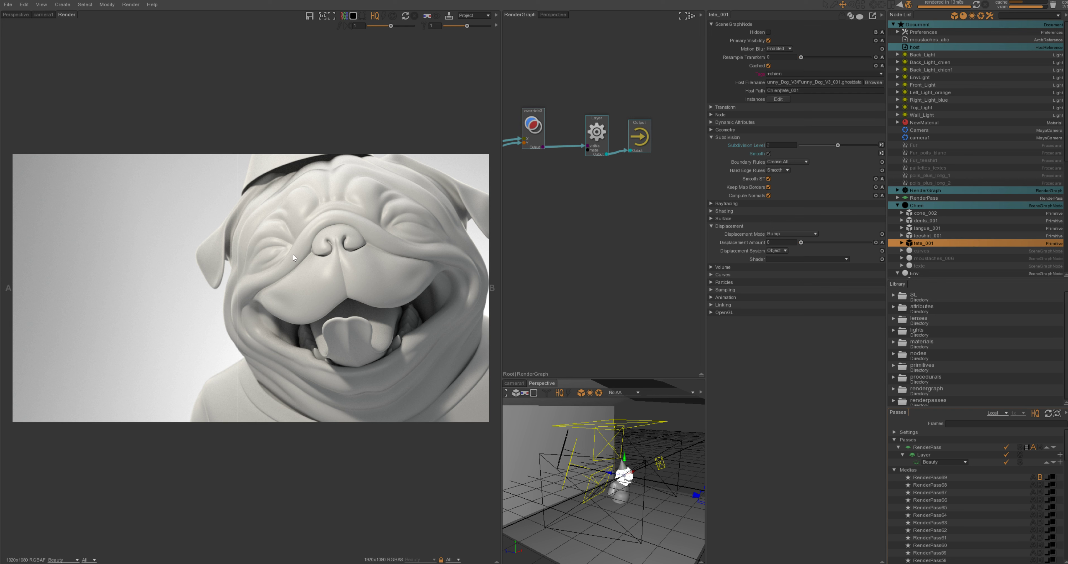
Review the graph backwards from override2 through union10 to the Skin1 and Attributes2 nodes and the Lights Linking group
{"action": "middle_click_drag", "start_coordinate": [551, 213], "coordinate": [609, 151]}
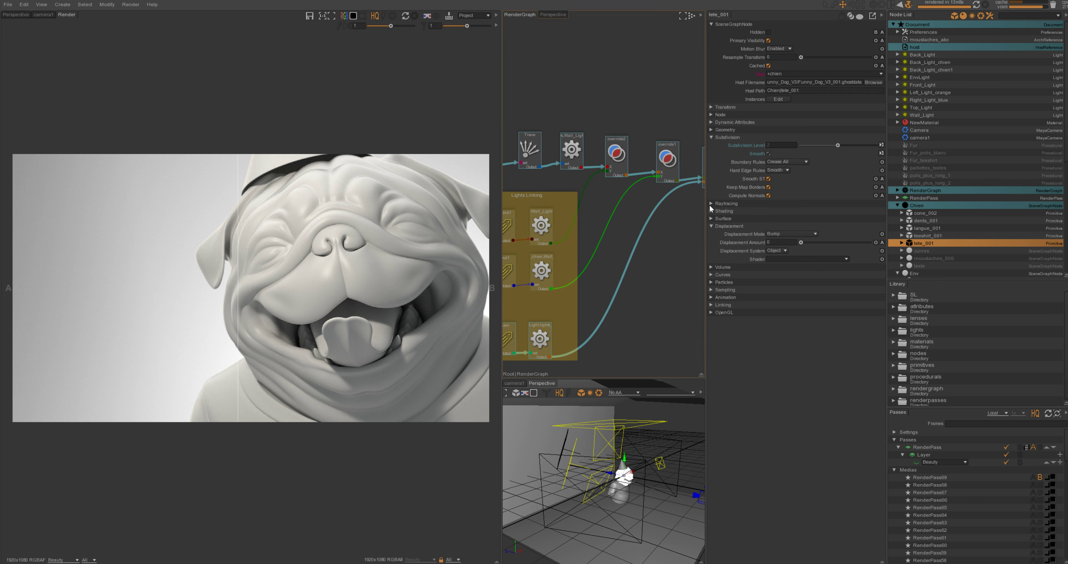
{"action": "left_click", "coordinate": [610, 149]}
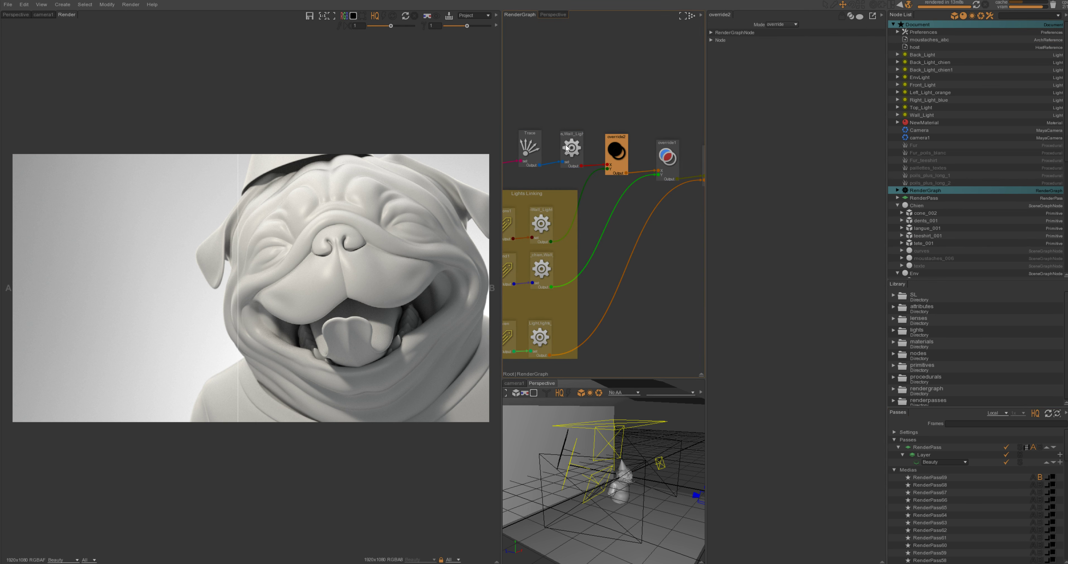
{"action": "middle_click_drag", "start_coordinate": [526, 144], "coordinate": [656, 171]}
{"action": "left_click", "coordinate": [617, 167]}
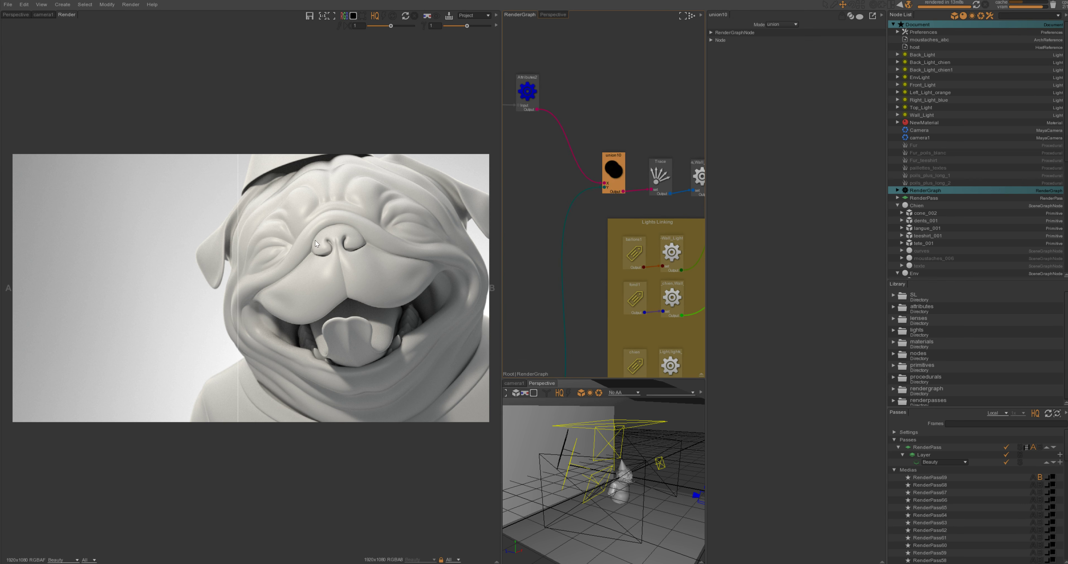
{"action": "middle_click_drag", "start_coordinate": [563, 186], "coordinate": [608, 220]}
{"action": "left_click", "coordinate": [612, 137]}
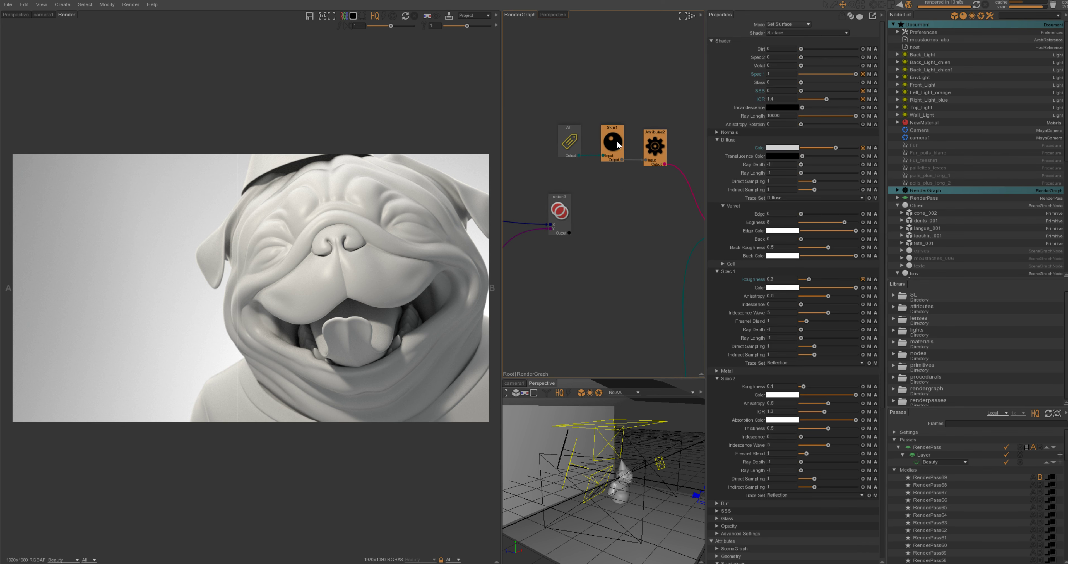
{"action": "scroll", "coordinate": [621, 213], "scroll_direction": "down", "scroll_amount": 3}
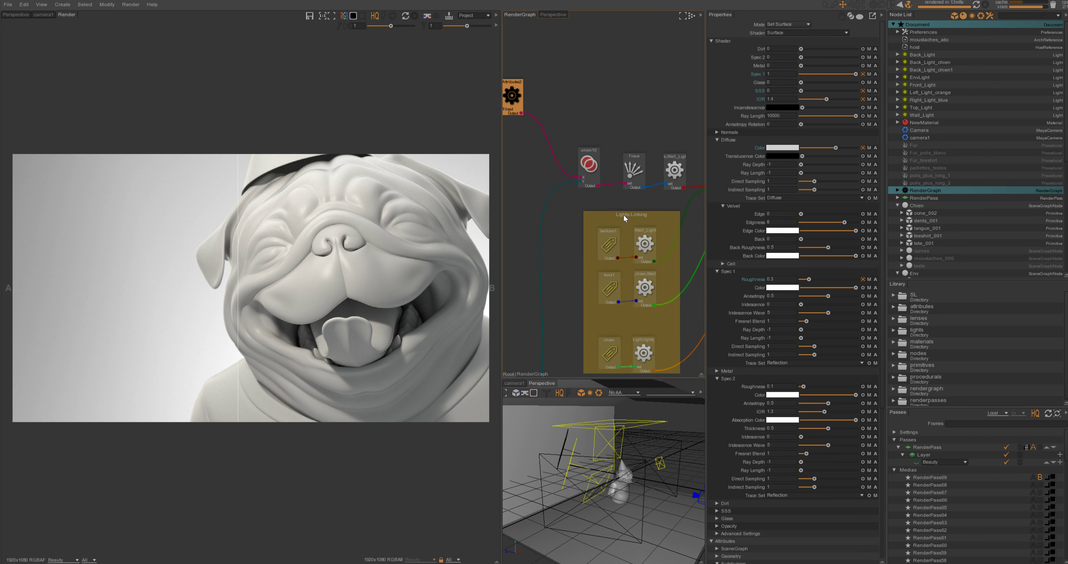
{"action": "middle_click_drag", "start_coordinate": [597, 269], "coordinate": [608, 191]}
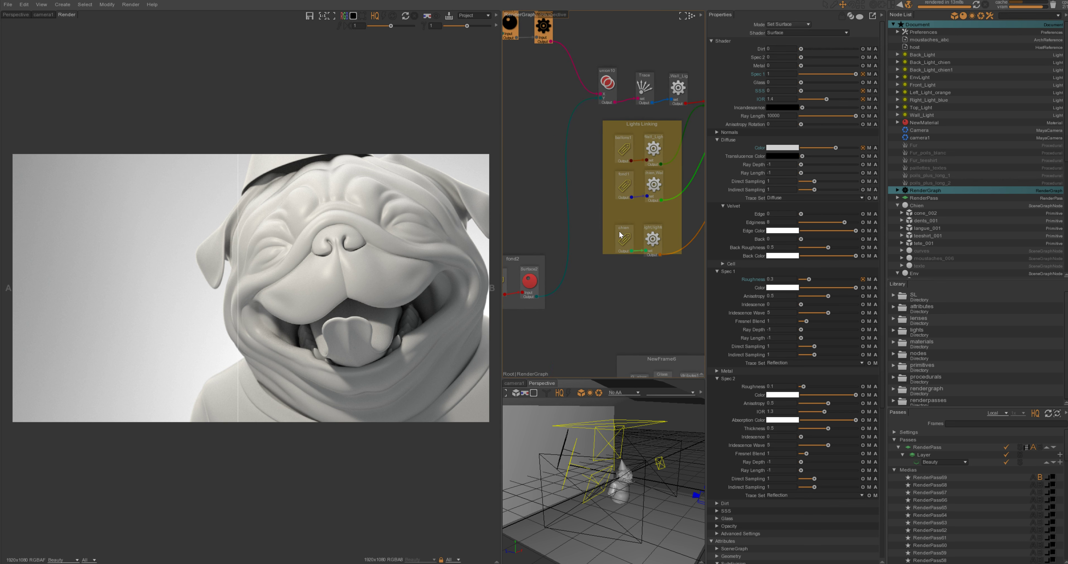
{"action": "scroll", "coordinate": [565, 200], "scroll_direction": "down", "scroll_amount": 2}
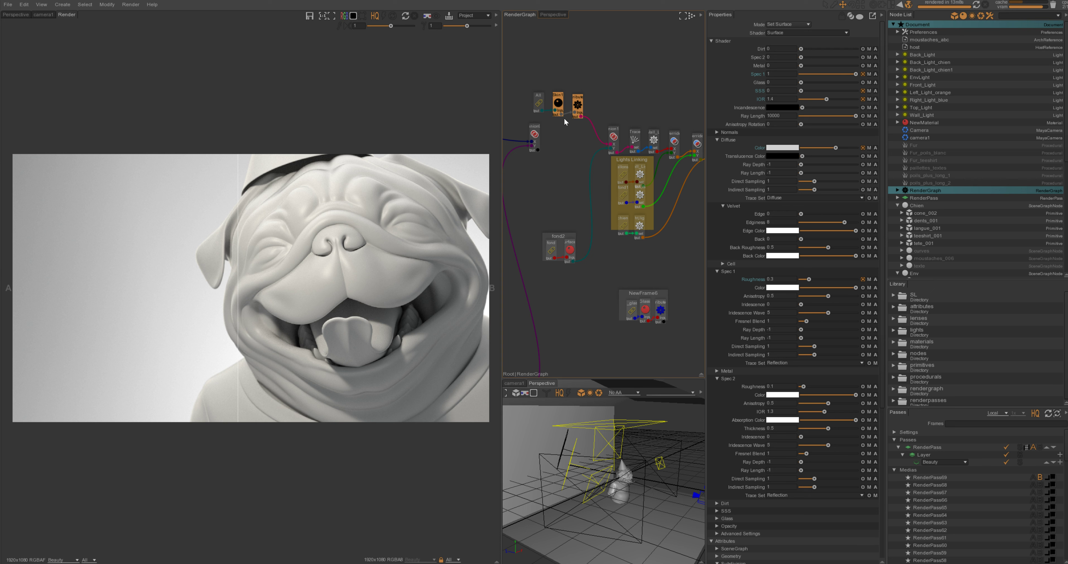
Move the Attributes node at the end of the geometry union chain close beside the last union
{"action": "middle_click_drag", "start_coordinate": [591, 149], "coordinate": [641, 207]}
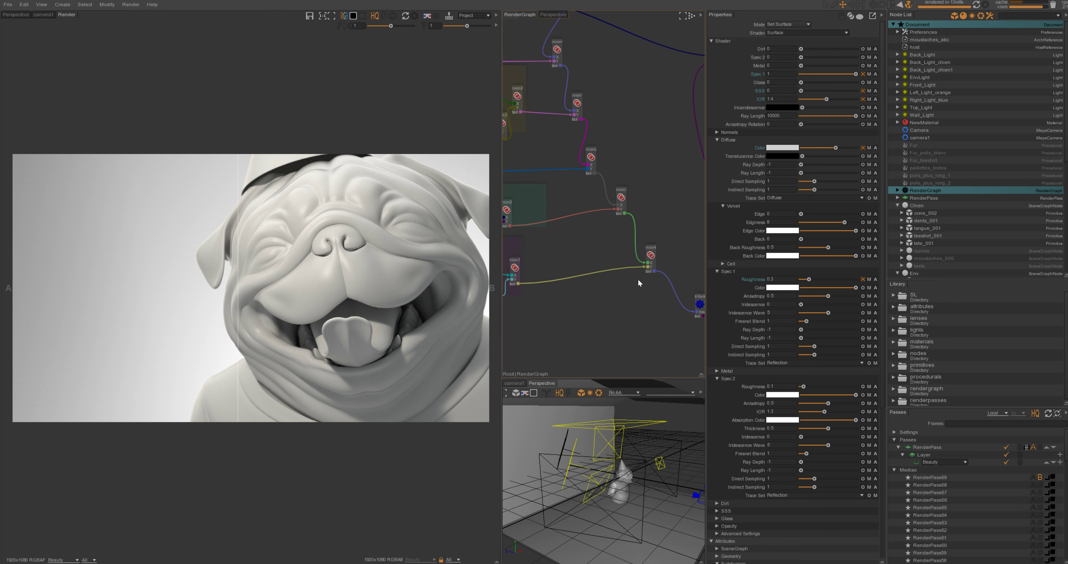
{"action": "left_click_drag", "start_coordinate": [654, 292], "coordinate": [632, 250]}
{"action": "middle_click_drag", "start_coordinate": [632, 251], "coordinate": [660, 280]}
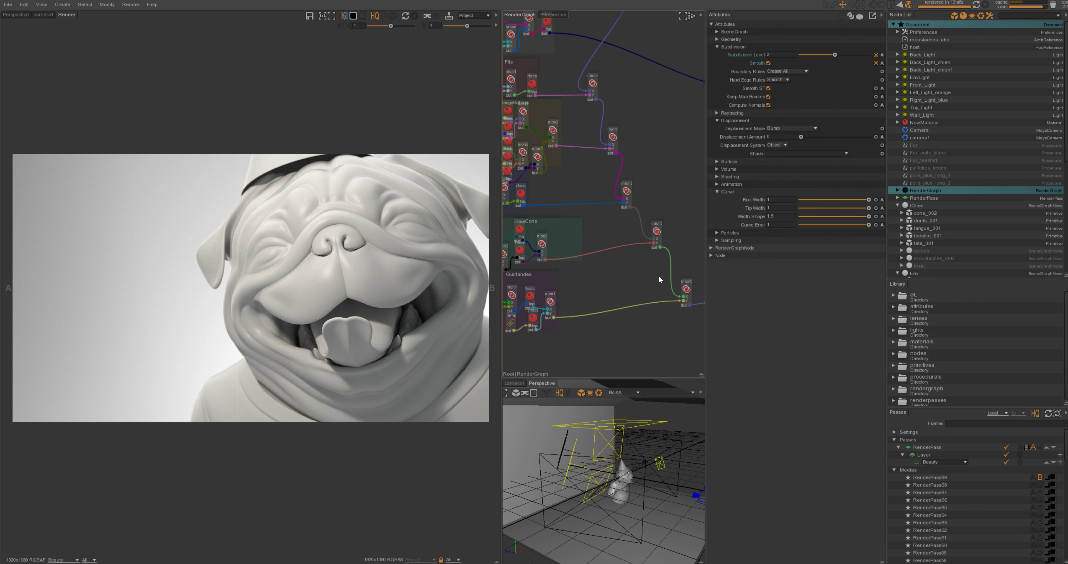
{"action": "scroll", "coordinate": [661, 280], "scroll_direction": "down", "scroll_amount": 3}
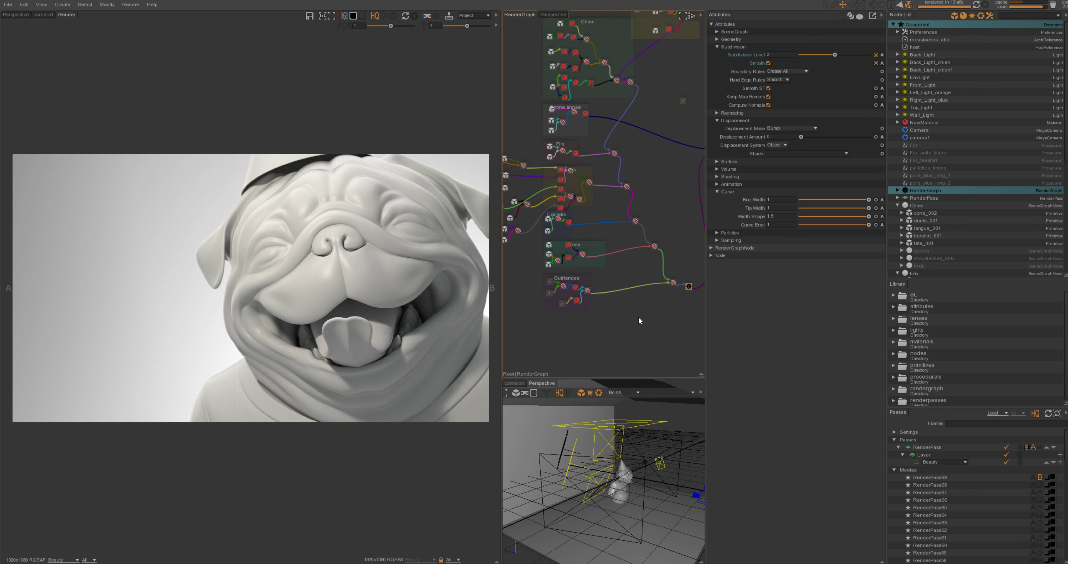
{"action": "middle_click_drag", "start_coordinate": [670, 211], "coordinate": [630, 232]}
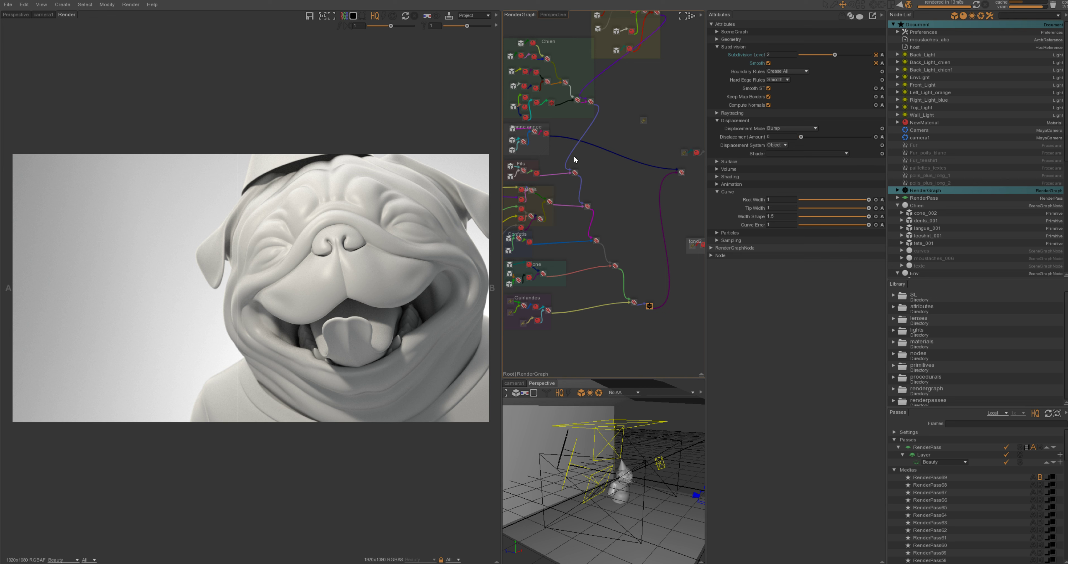
{"action": "middle_click_drag", "start_coordinate": [574, 160], "coordinate": [592, 178]}
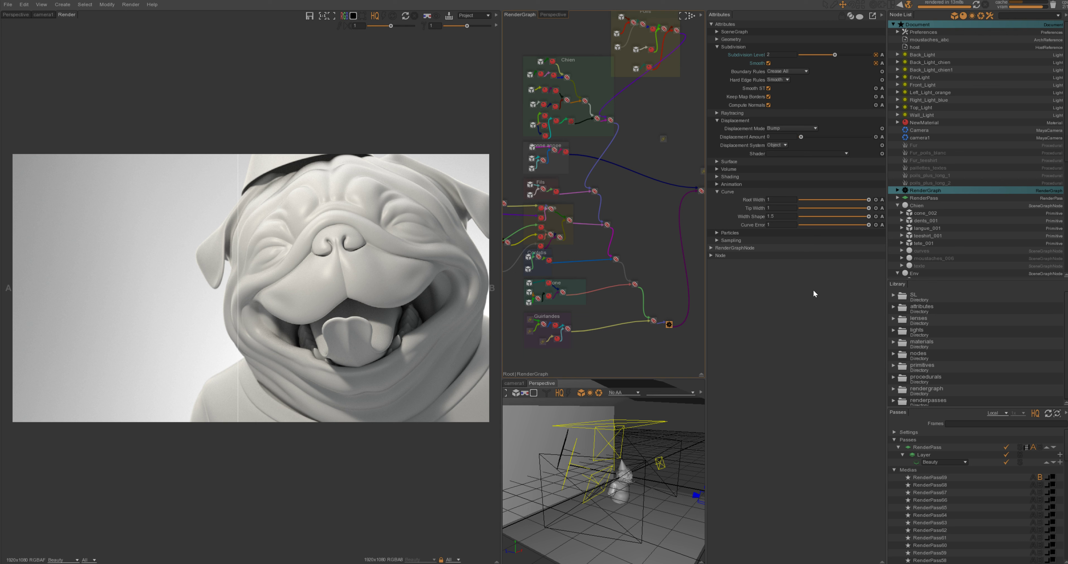
Examine the RenderPass sampling, shading and performance settings, including the Ray Filter options and Bucket Size X
{"action": "left_click", "coordinate": [929, 446]}
{"action": "left_click", "coordinate": [785, 40]}
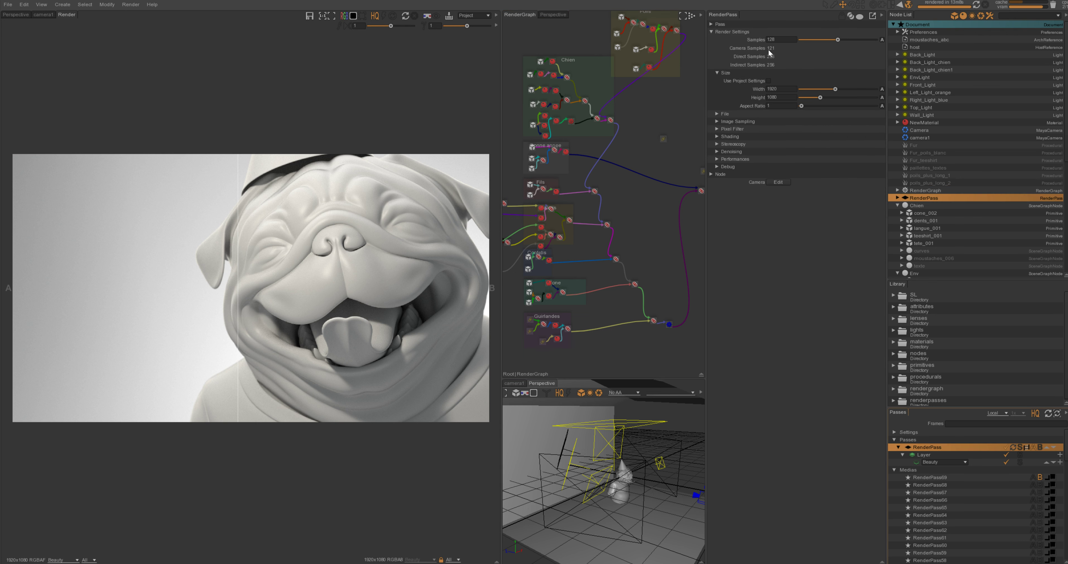
{"action": "left_click", "coordinate": [721, 136]}
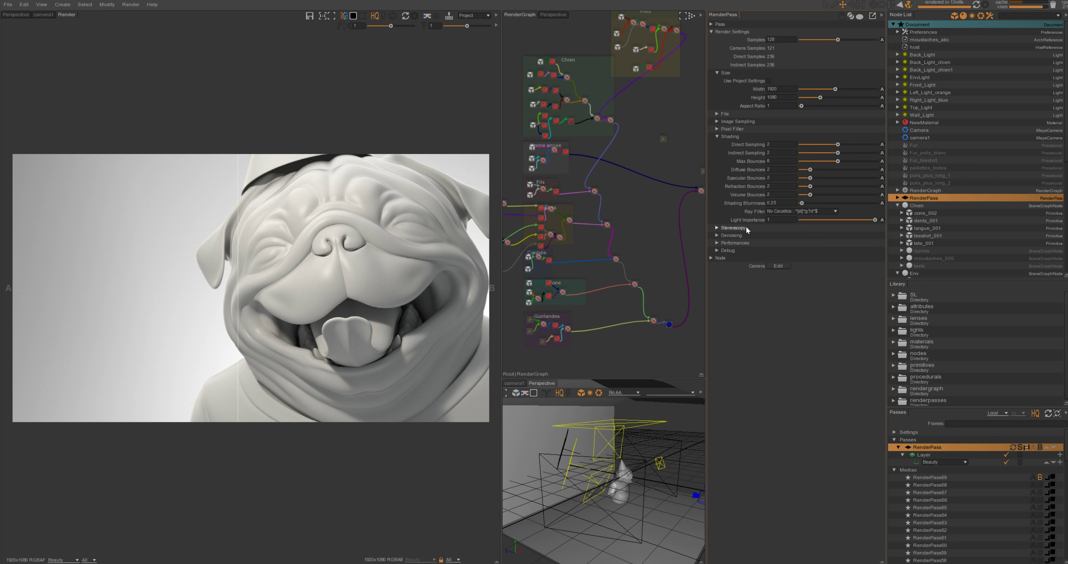
{"action": "left_click", "coordinate": [801, 211]}
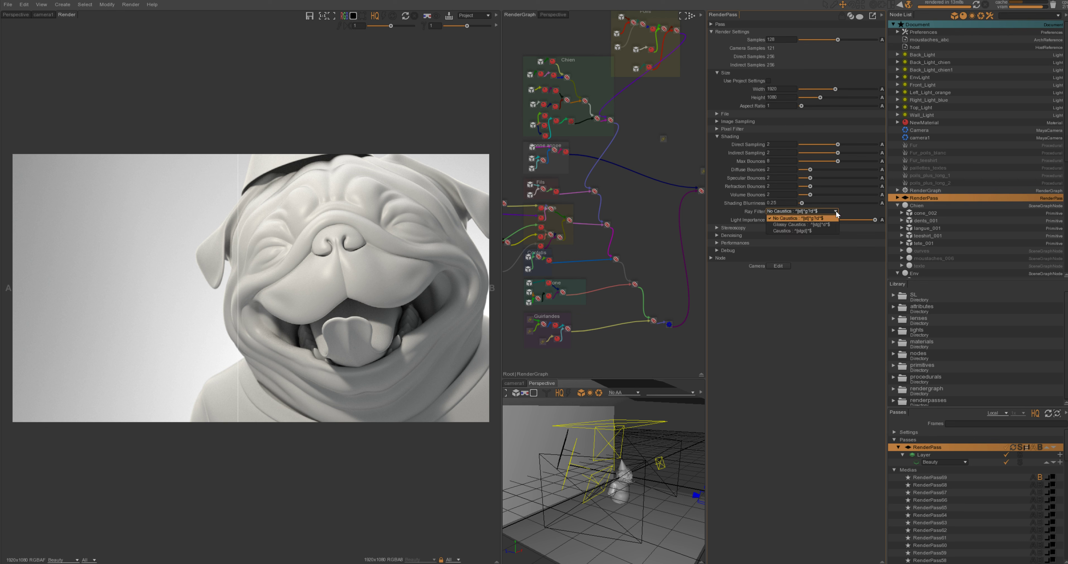
{"action": "left_click", "coordinate": [745, 308]}
{"action": "left_click", "coordinate": [726, 243]}
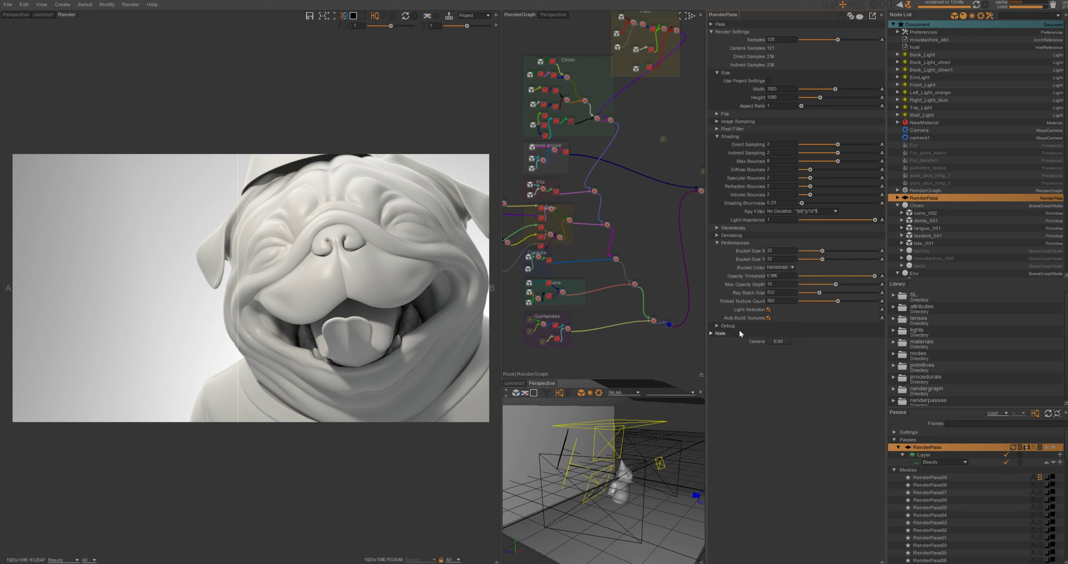
{"action": "left_click", "coordinate": [787, 251]}
{"action": "double_click", "coordinate": [775, 251]}
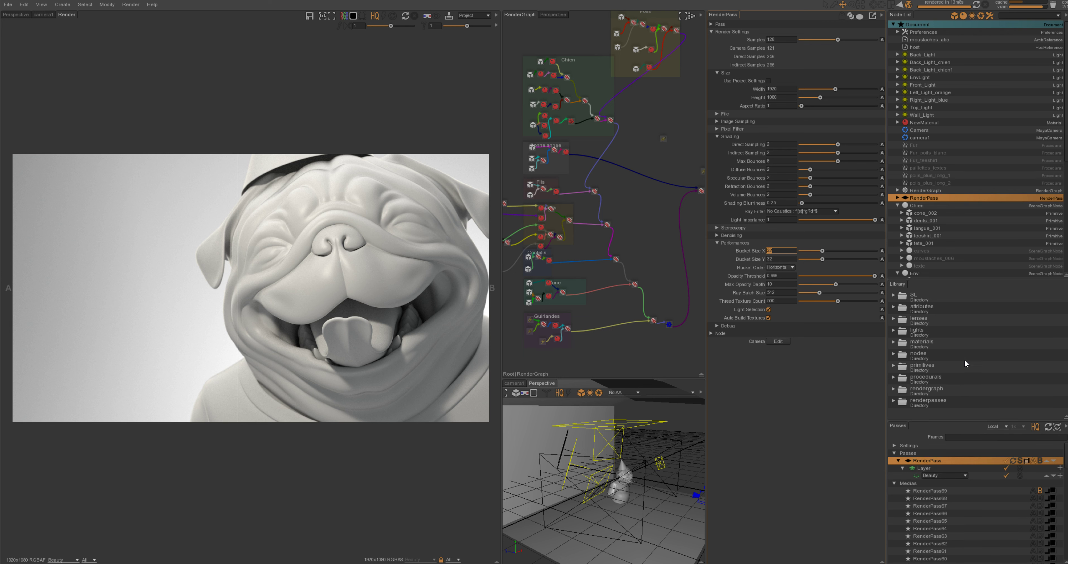
Browse the library's primitives, procedurals and materials folders
{"action": "left_click", "coordinate": [893, 366]}
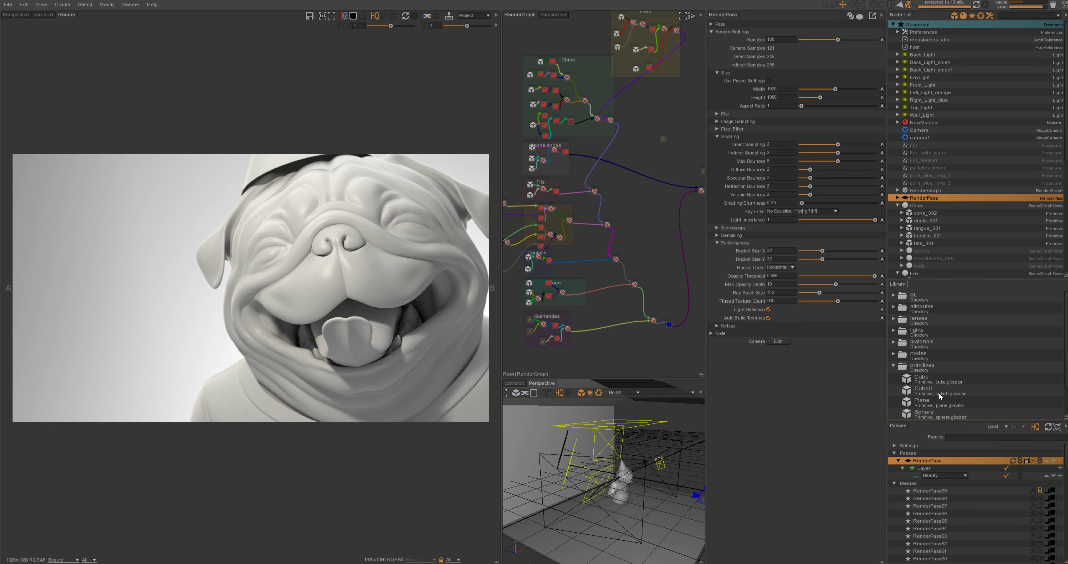
{"action": "left_click", "coordinate": [894, 366]}
{"action": "left_click", "coordinate": [893, 377]}
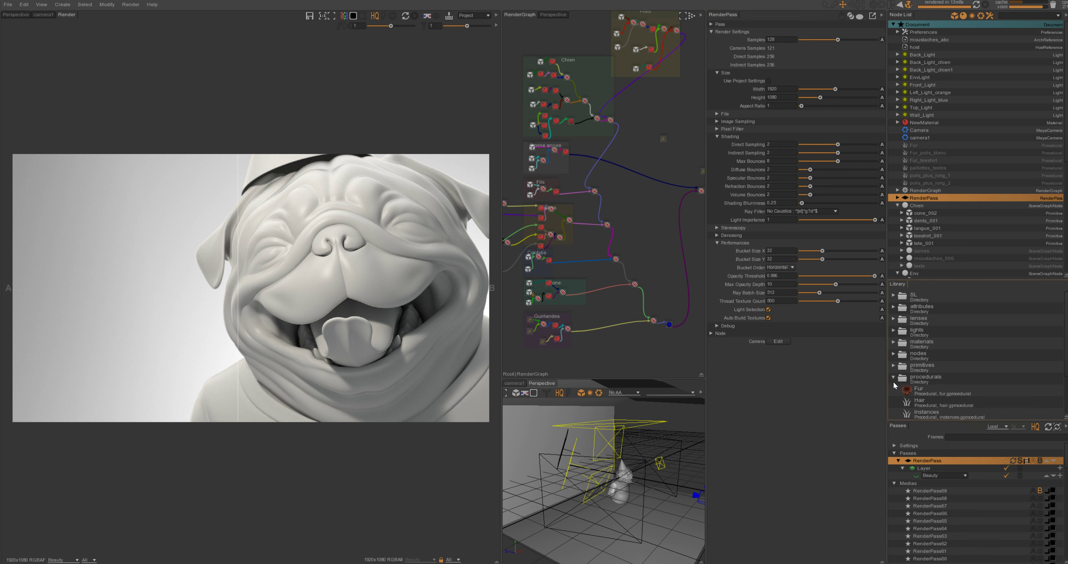
{"action": "left_click", "coordinate": [894, 378]}
{"action": "left_click", "coordinate": [893, 343]}
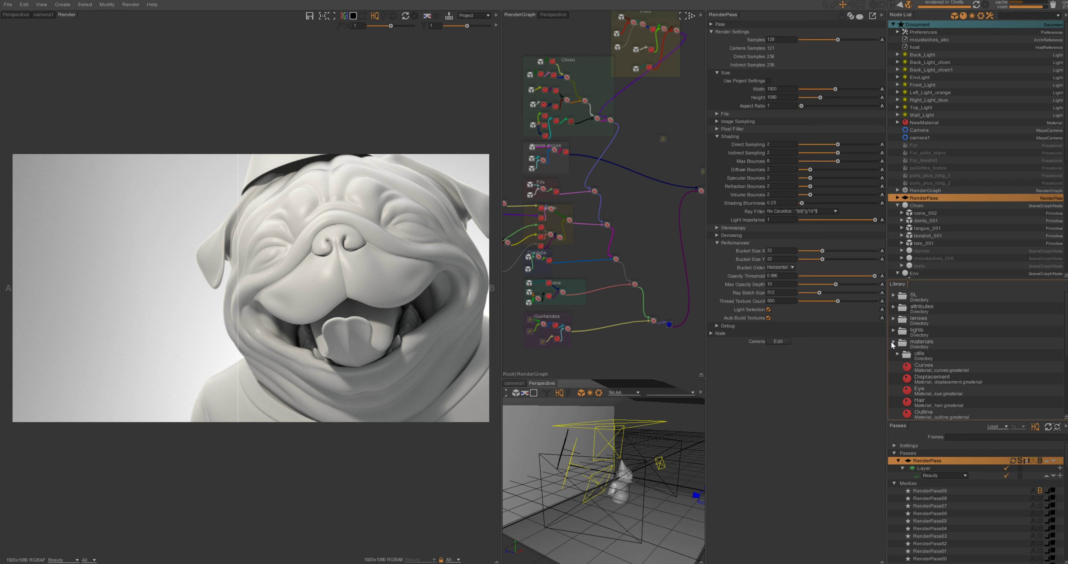
Collapse the library's materials folder and compare the main pane's Perspective, camera1 and Render views, ending on Render
{"action": "left_click", "coordinate": [893, 343]}
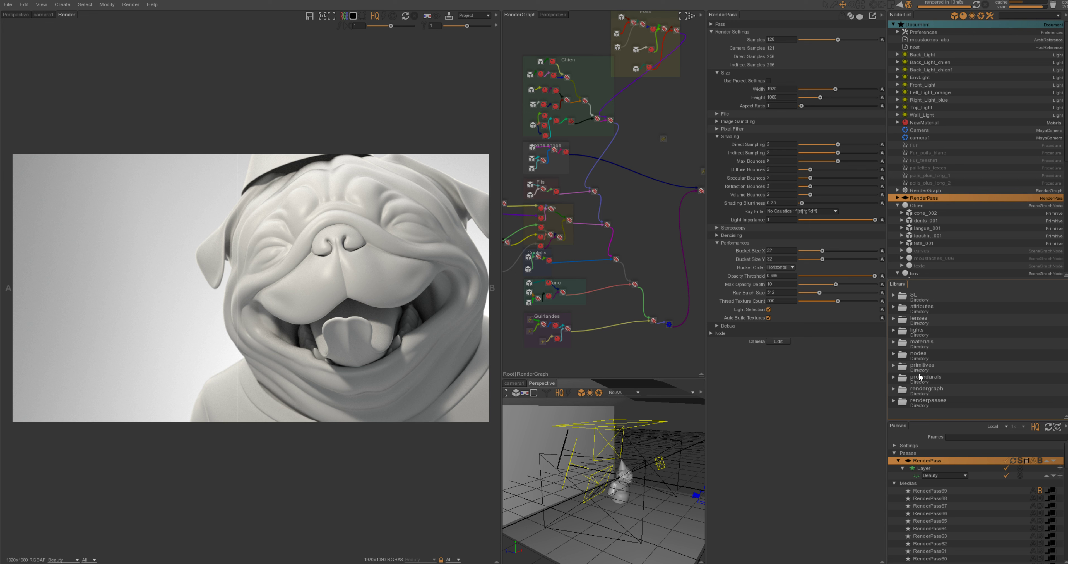
{"action": "left_click", "coordinate": [16, 14]}
{"action": "left_click", "coordinate": [67, 15]}
{"action": "left_click", "coordinate": [37, 17]}
{"action": "left_click", "coordinate": [43, 16]}
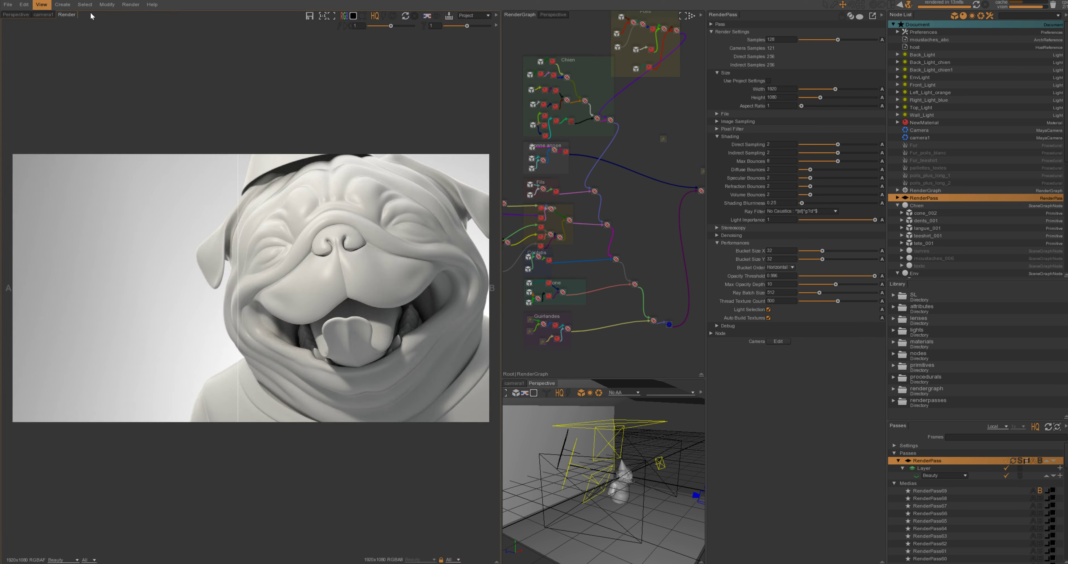
{"action": "left_click", "coordinate": [66, 15]}
{"action": "left_click", "coordinate": [15, 15]}
{"action": "left_click", "coordinate": [43, 14]}
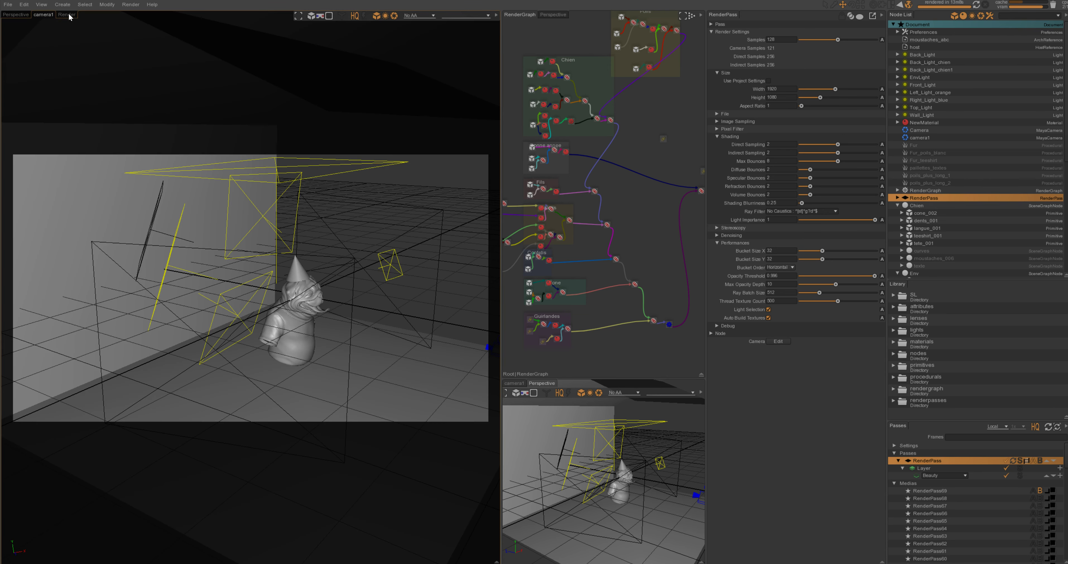
{"action": "left_click", "coordinate": [66, 15]}
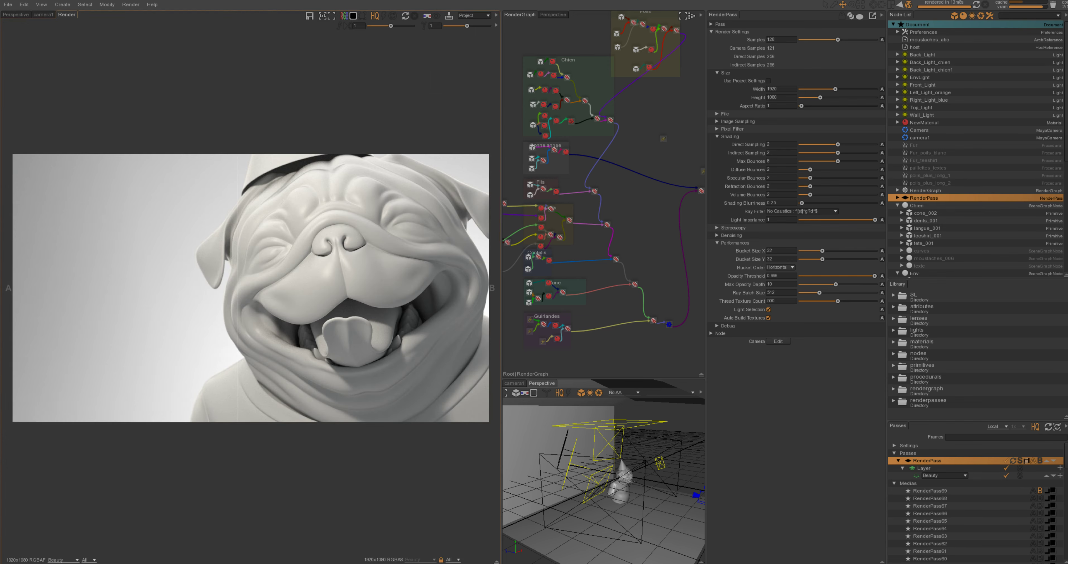
Split the main render pane horizontally and close the new empty pane again
{"action": "left_click", "coordinate": [496, 561]}
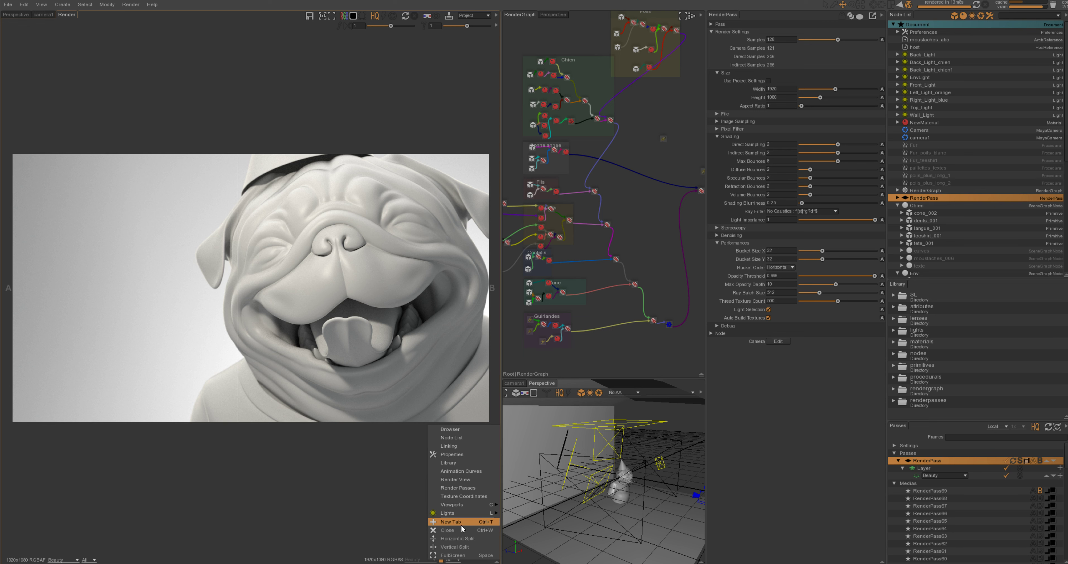
{"action": "left_click", "coordinate": [453, 539]}
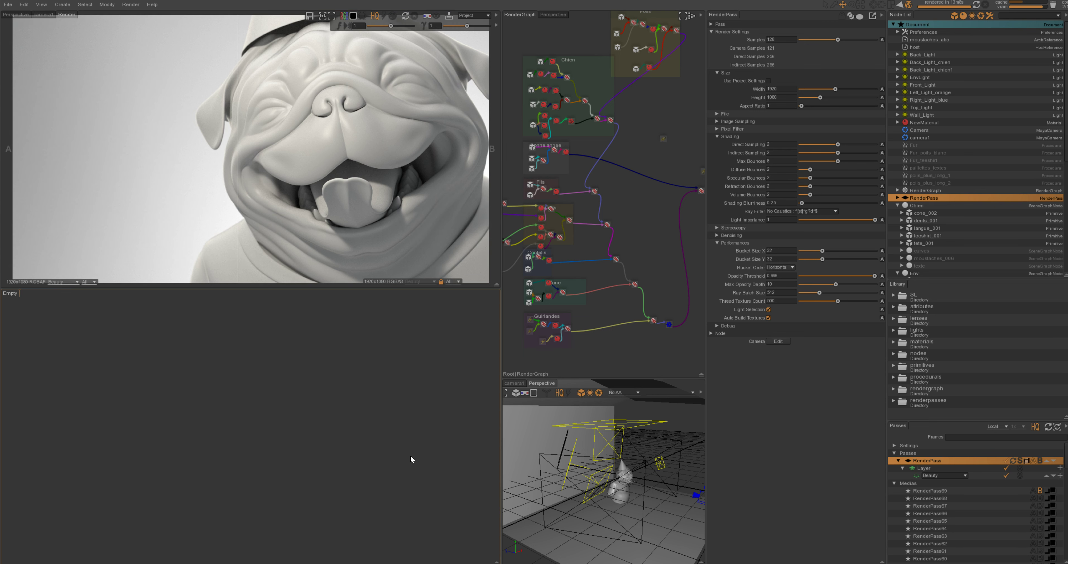
{"action": "key", "text": "Delete"}
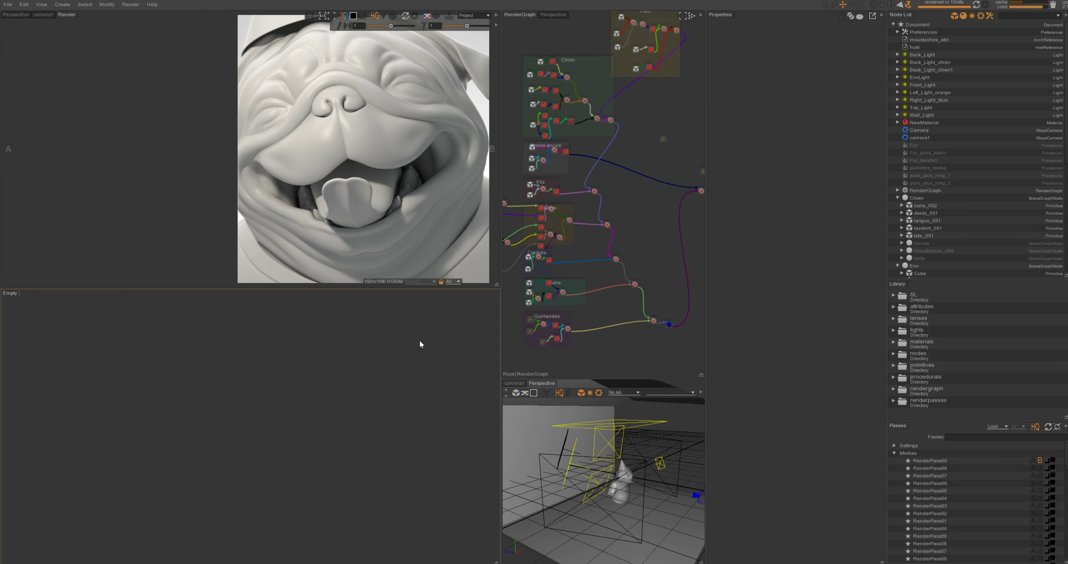
{"action": "left_click", "coordinate": [495, 561]}
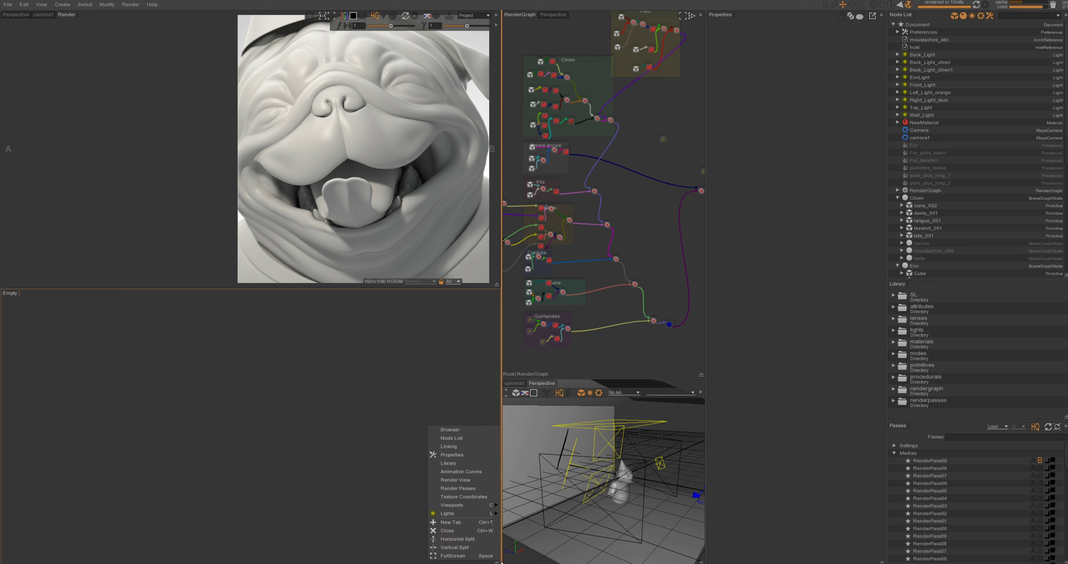
{"action": "left_click", "coordinate": [458, 531]}
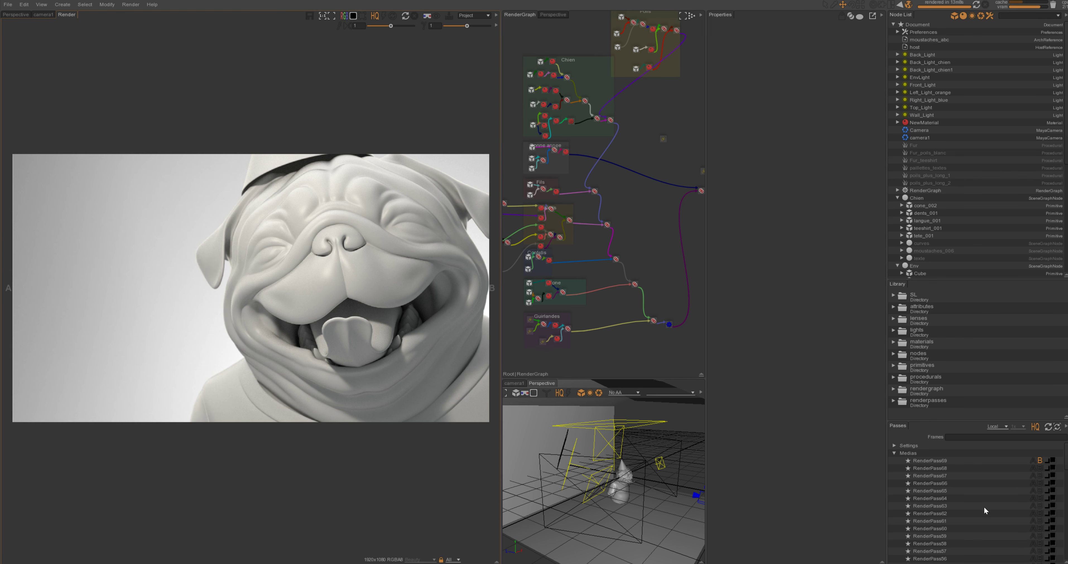
Review the general settings in the Passes pane and collapse the RenderPass layer tree
{"action": "left_click", "coordinate": [894, 446]}
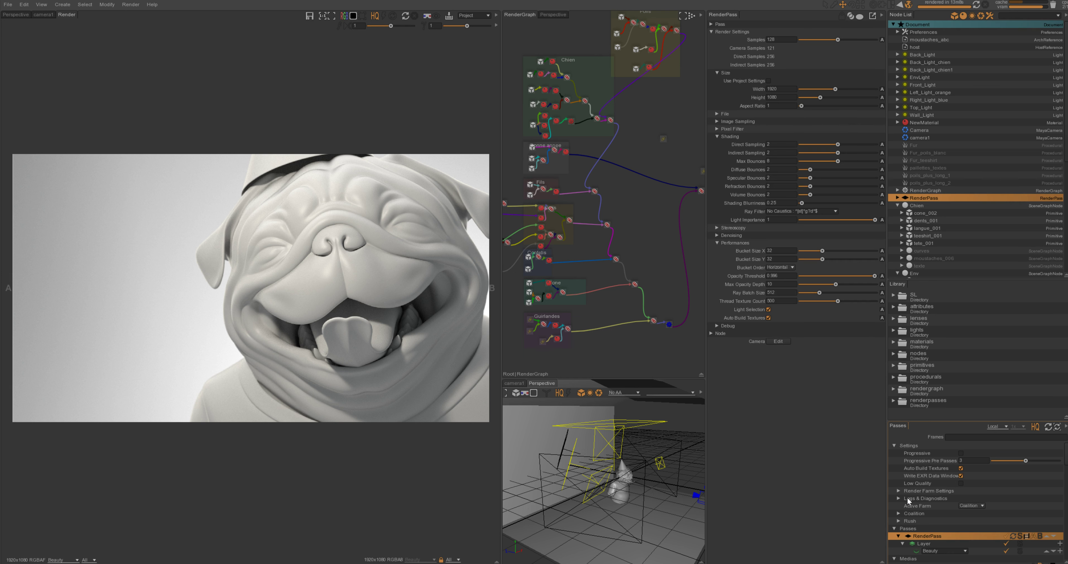
{"action": "left_click", "coordinate": [894, 445]}
{"action": "left_click", "coordinate": [898, 460]}
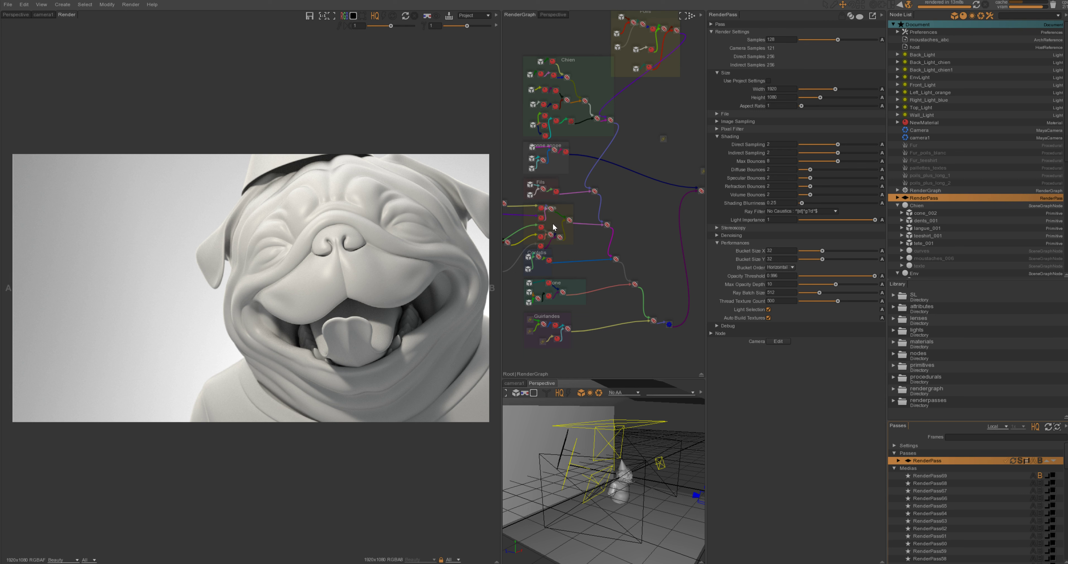
Widen the RenderGraph and Perspective column on both sides by narrowing the render view and the properties pane
{"action": "left_click", "coordinate": [497, 560]}
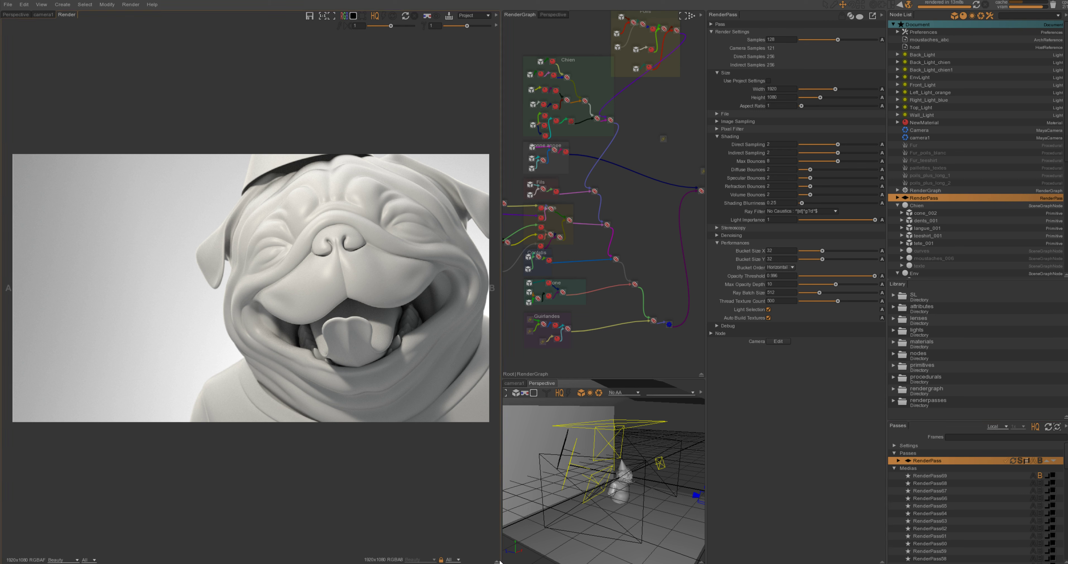
{"action": "left_click", "coordinate": [353, 502]}
{"action": "left_click_drag", "start_coordinate": [500, 247], "coordinate": [484, 250]}
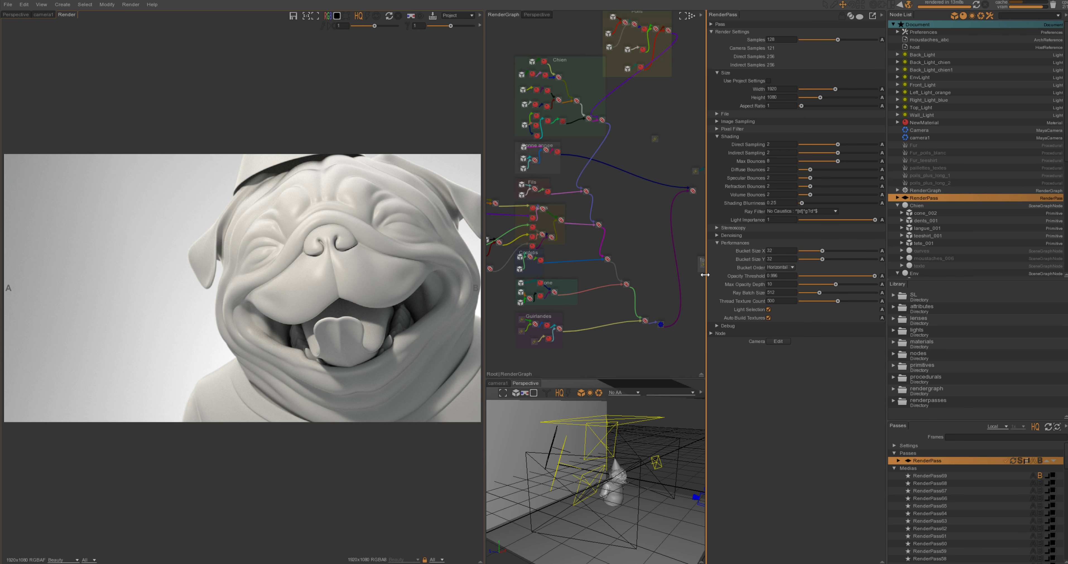
{"action": "left_click_drag", "start_coordinate": [706, 277], "coordinate": [719, 269]}
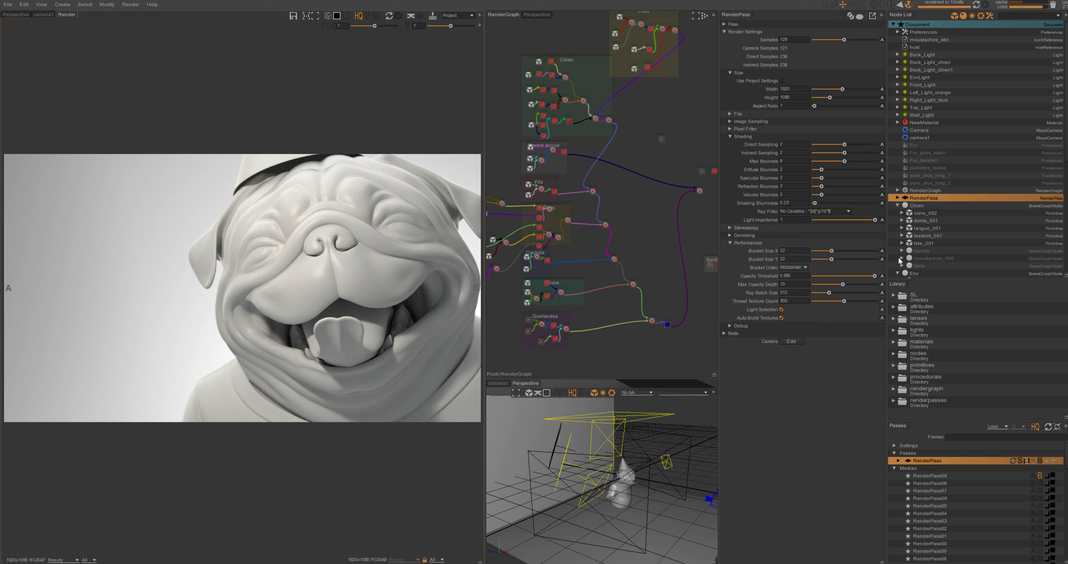
Examine the Fur node's procedural density, length and width settings
{"action": "left_click", "coordinate": [914, 145]}
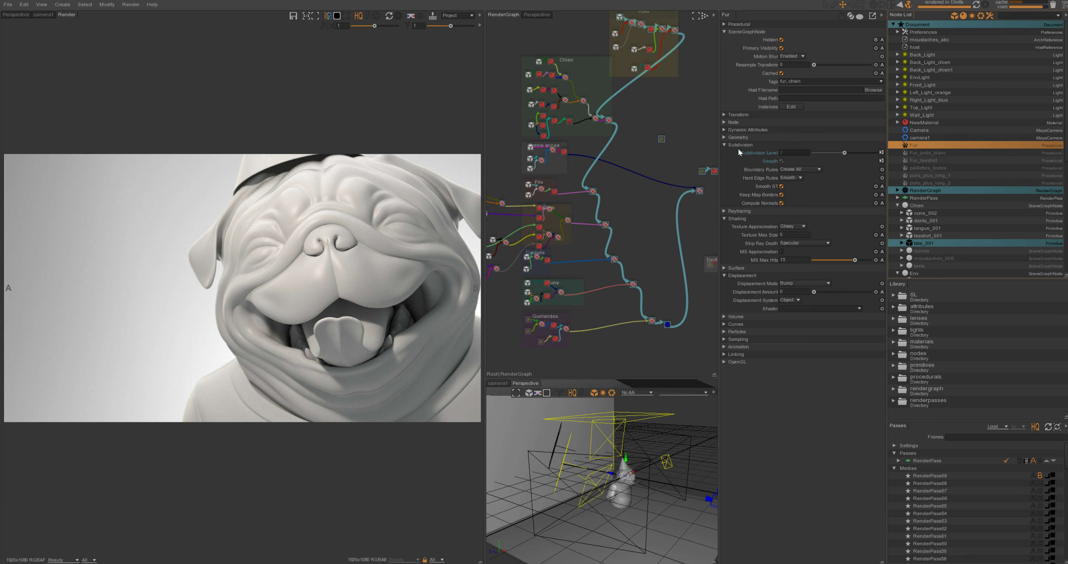
{"action": "left_click", "coordinate": [739, 24]}
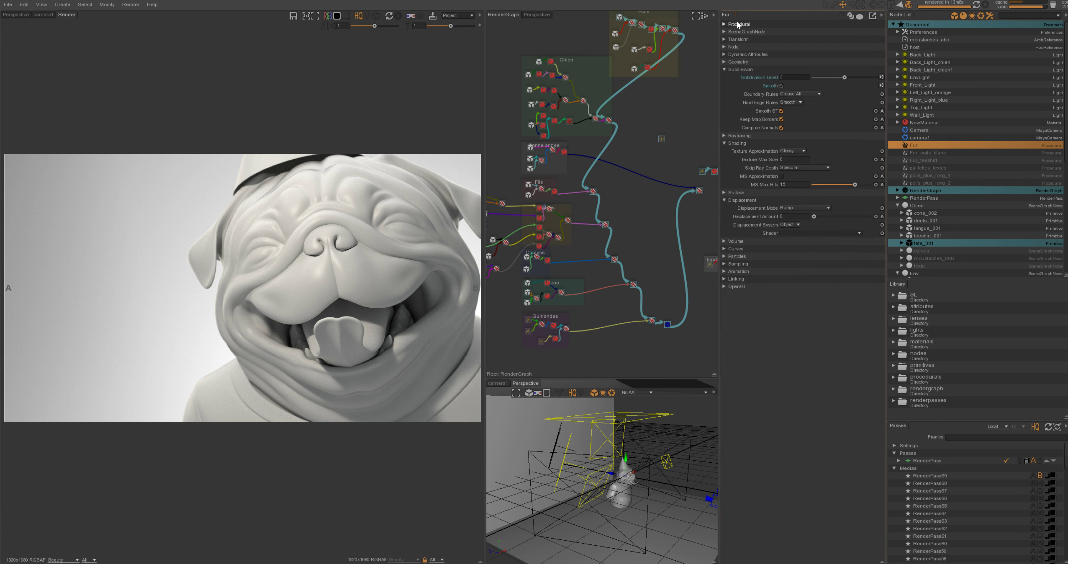
{"action": "left_click", "coordinate": [739, 119]}
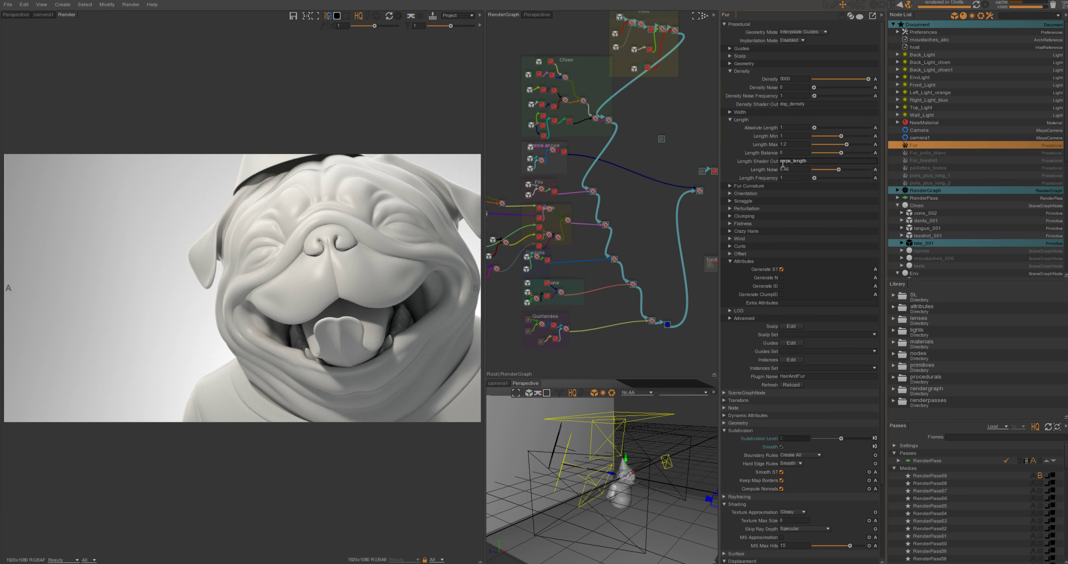
{"action": "left_click", "coordinate": [736, 112]}
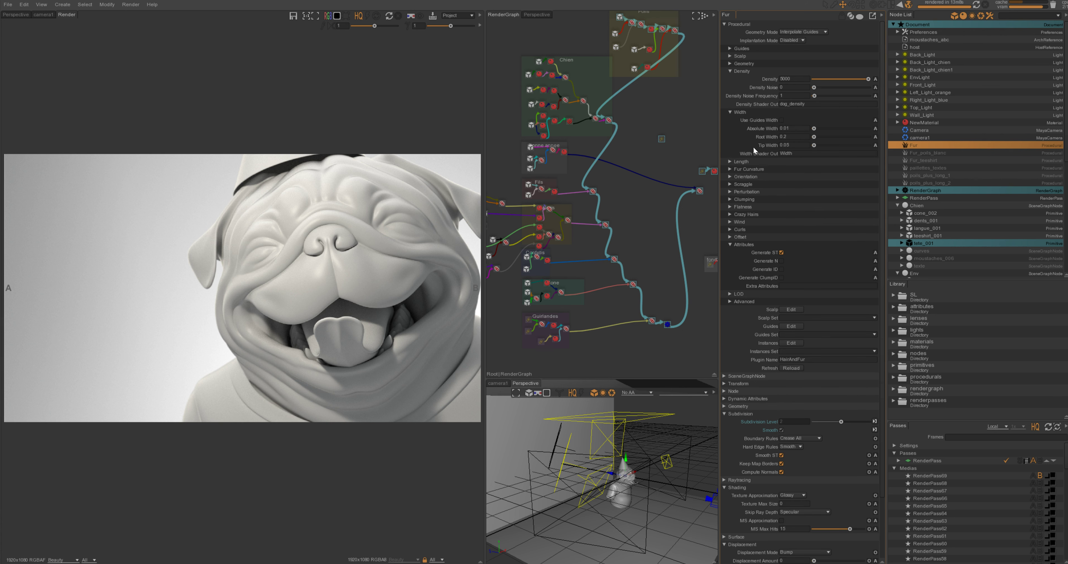
{"action": "left_click", "coordinate": [733, 113]}
Examine the Fur procedural's Orientation, Scraggle, Perturbation, Clumping and Flatness settings
{"action": "left_click", "coordinate": [742, 136]}
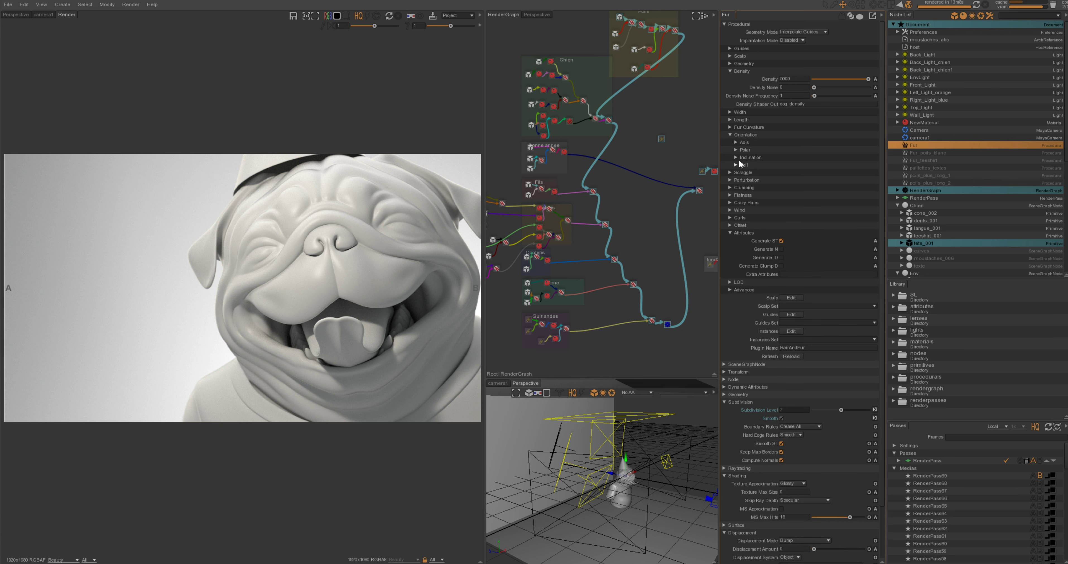
{"action": "left_click", "coordinate": [743, 135]}
{"action": "left_click", "coordinate": [742, 142]}
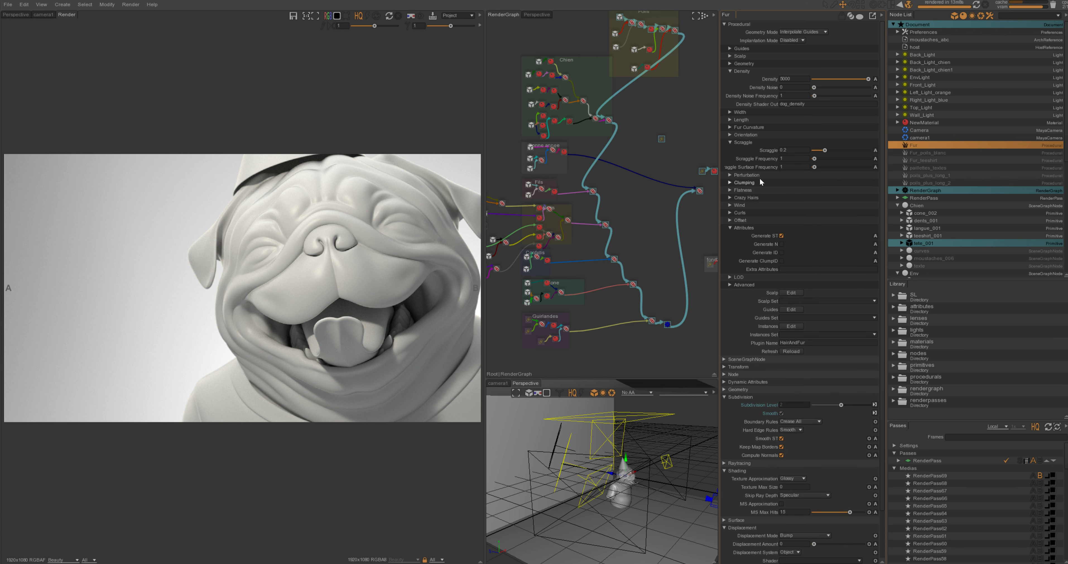
{"action": "left_click", "coordinate": [742, 142]}
{"action": "left_click", "coordinate": [745, 149]}
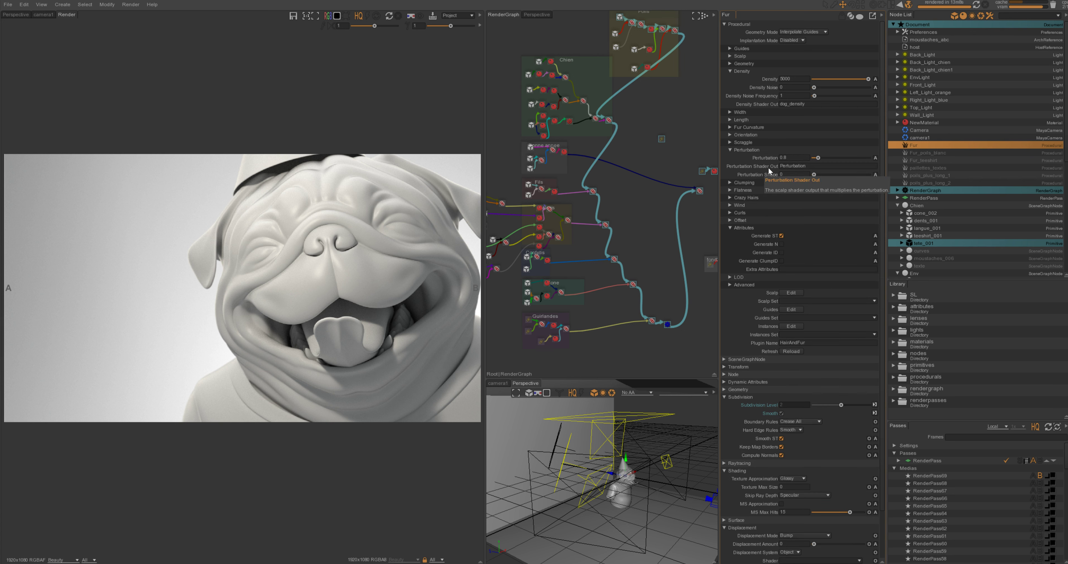
{"action": "left_click", "coordinate": [746, 150]}
{"action": "left_click", "coordinate": [744, 158]}
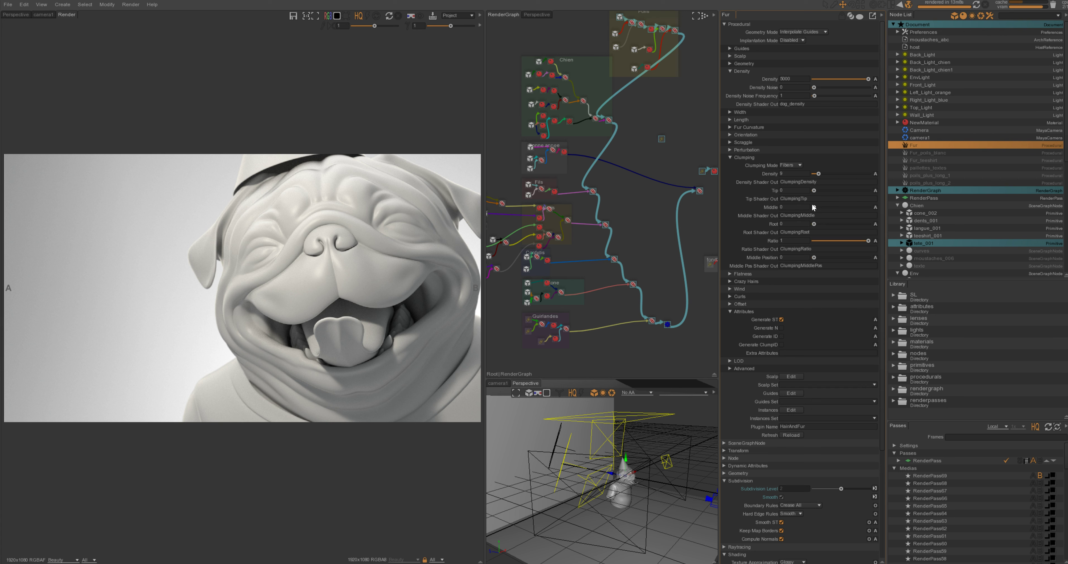
{"action": "left_click", "coordinate": [735, 158]}
{"action": "left_click", "coordinate": [737, 165]}
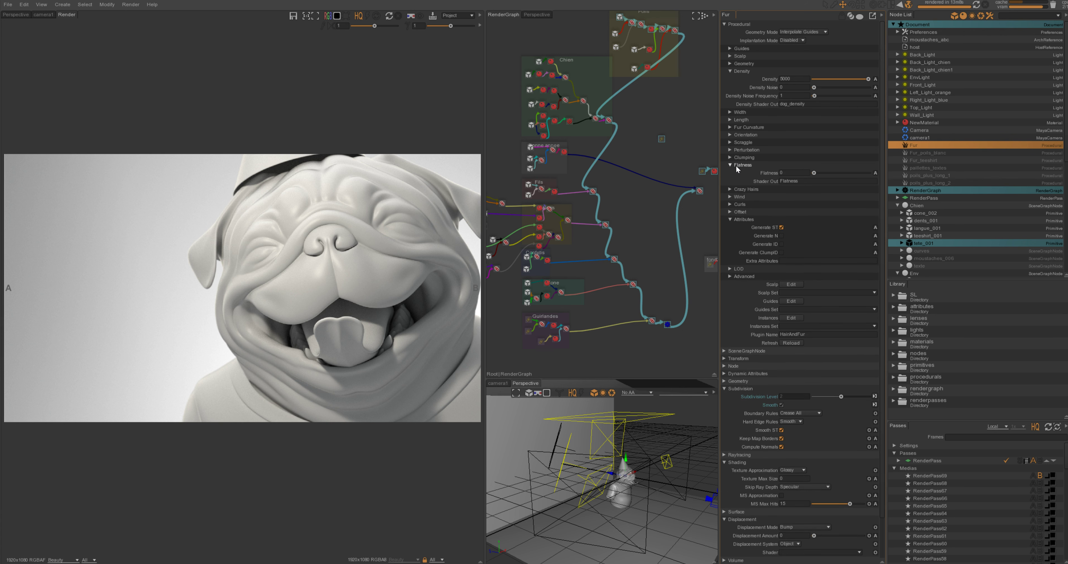
{"action": "left_click", "coordinate": [741, 165]}
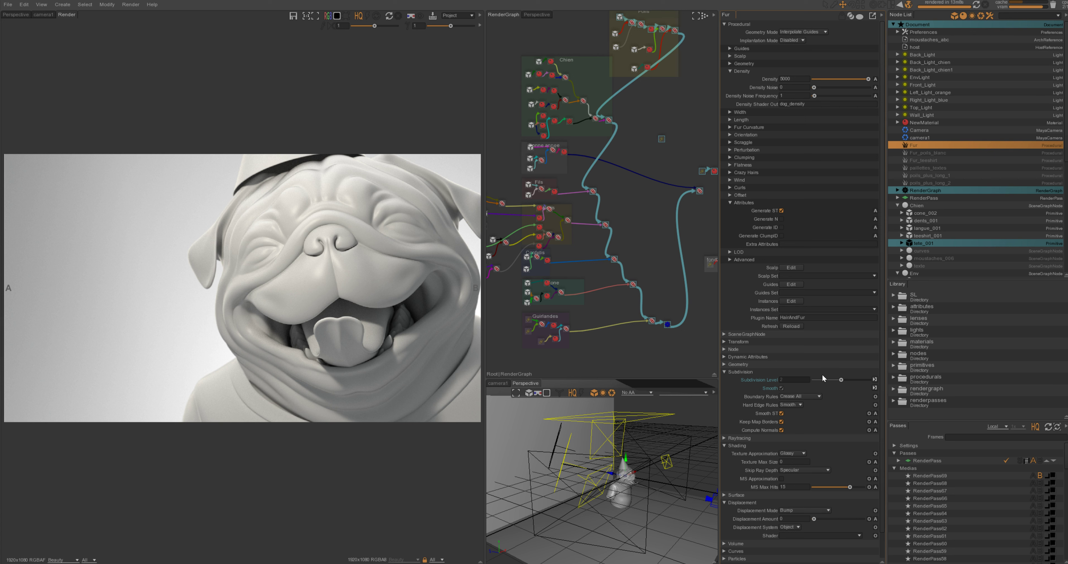
Show an older stored render in slot B and enlarge the Passes pane to list more media
{"action": "left_click", "coordinate": [1040, 551]}
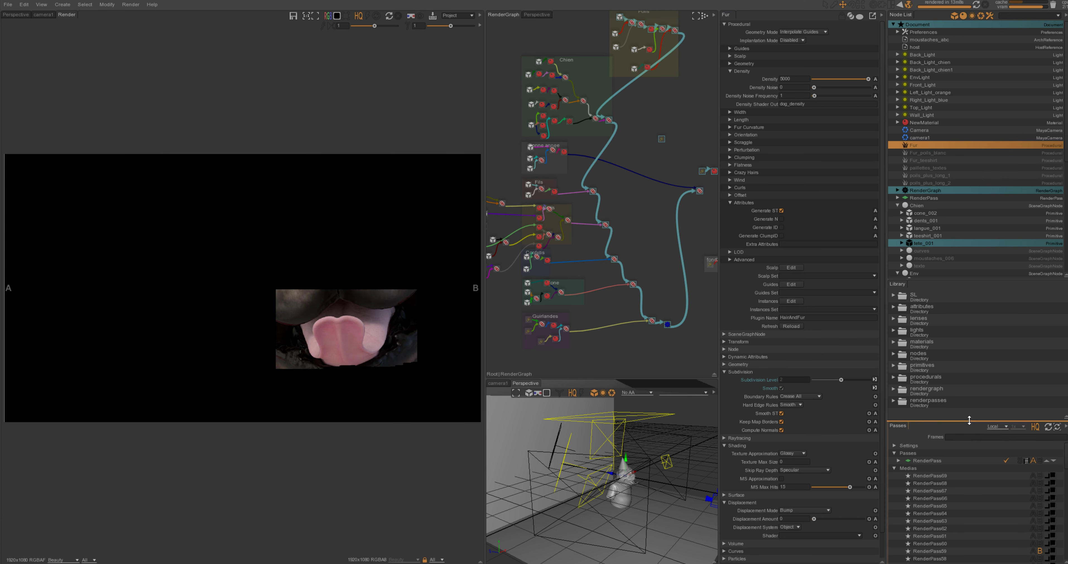
{"action": "left_click_drag", "start_coordinate": [969, 421], "coordinate": [969, 385]}
{"action": "scroll", "coordinate": [1066, 434], "scroll_direction": "down", "scroll_amount": 10}
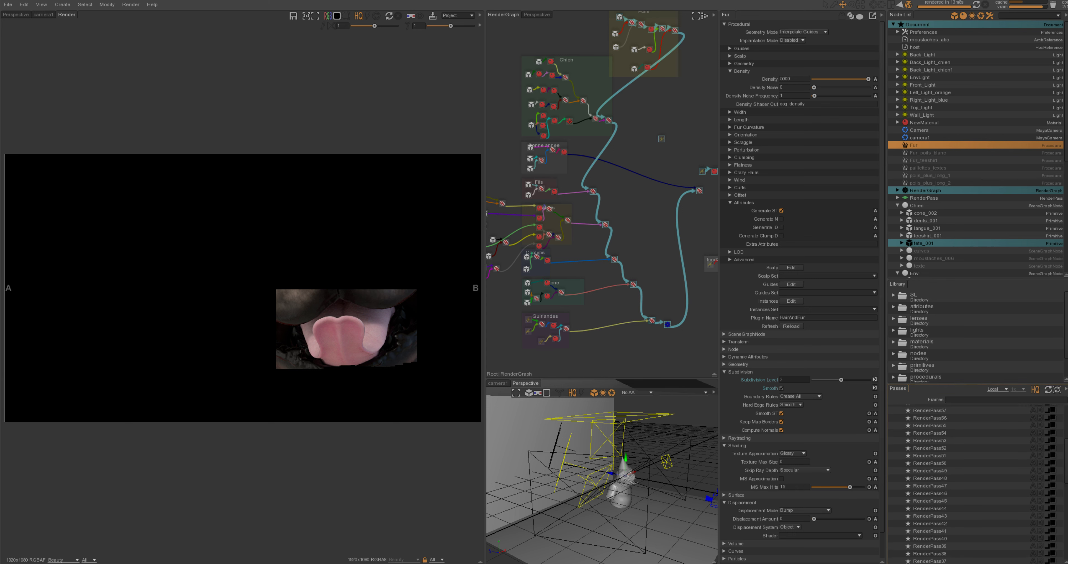
Preview other stored renders in slot B, including RenderPass67, RenderPass64, RenderPass58, RenderPass55 and RenderPass61
{"action": "left_click", "coordinate": [1039, 470]}
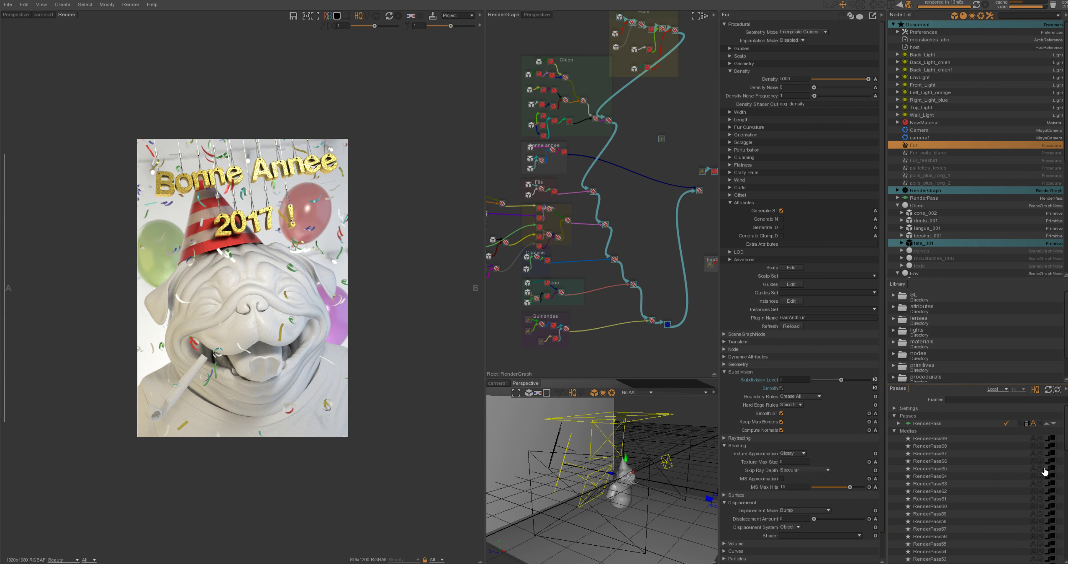
{"action": "left_click", "coordinate": [1040, 453]}
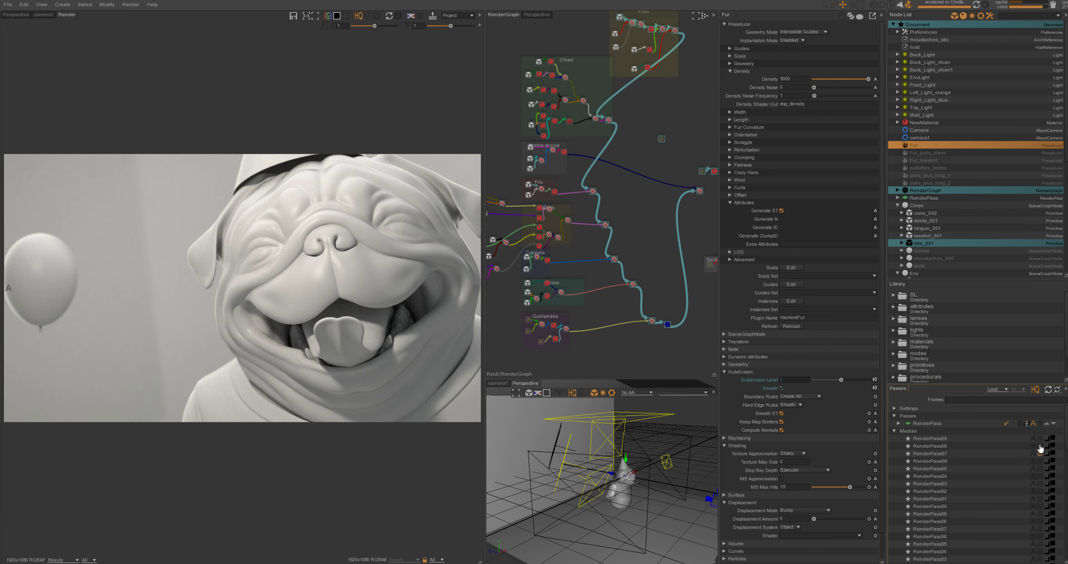
{"action": "left_click", "coordinate": [1040, 446]}
{"action": "left_click", "coordinate": [1039, 483]}
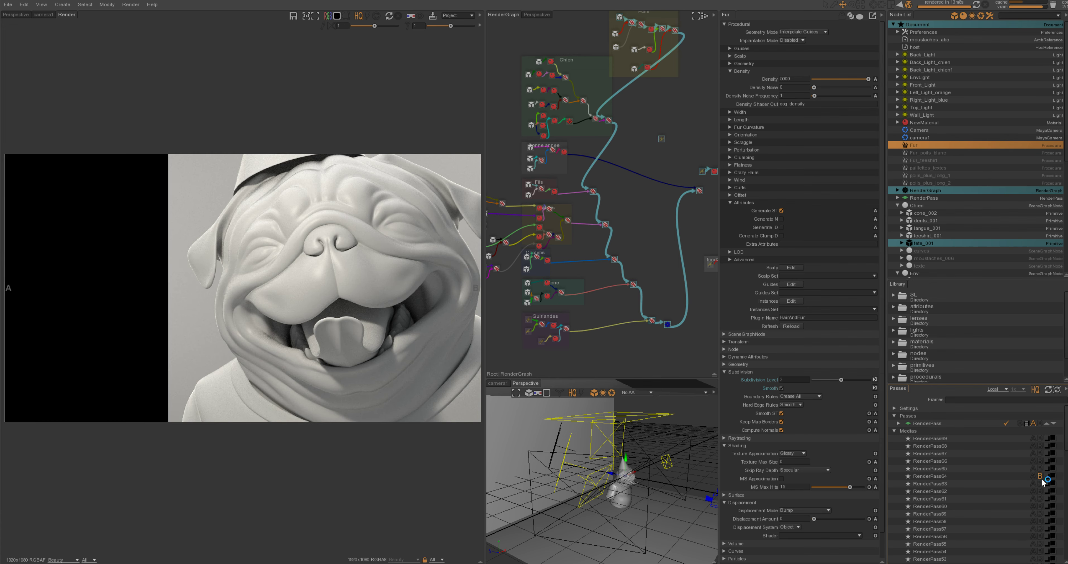
{"action": "left_click", "coordinate": [1040, 521]}
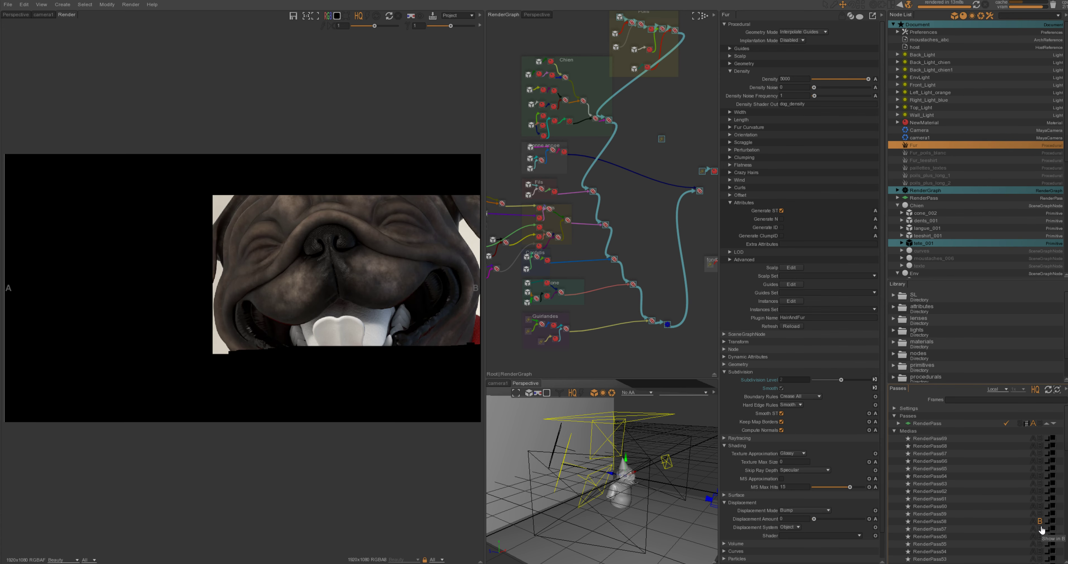
{"action": "left_click", "coordinate": [1040, 529]}
{"action": "left_click", "coordinate": [1040, 543]}
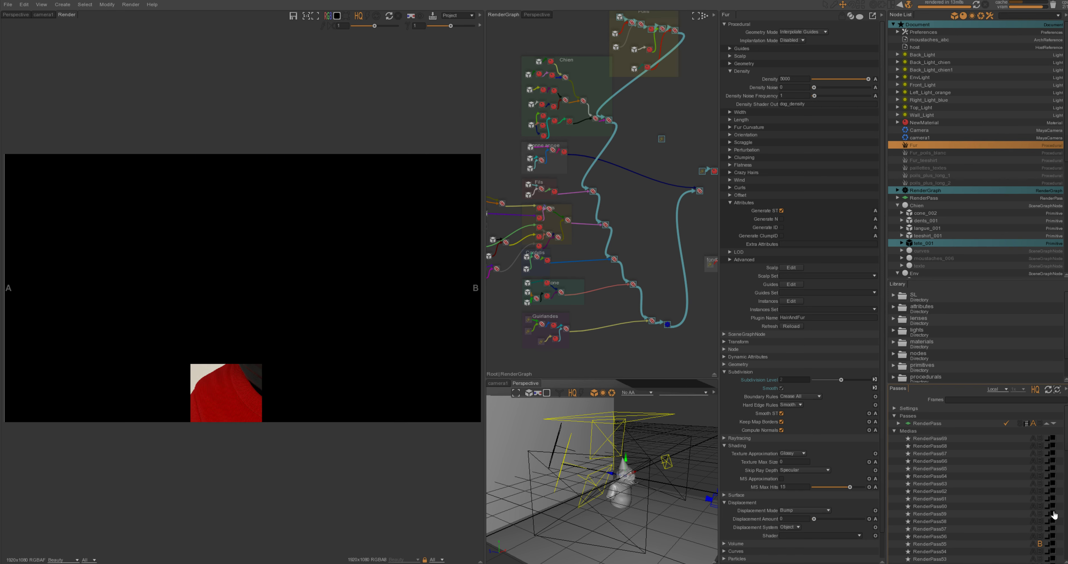
{"action": "scroll", "coordinate": [1066, 468], "scroll_direction": "down", "scroll_amount": 15}
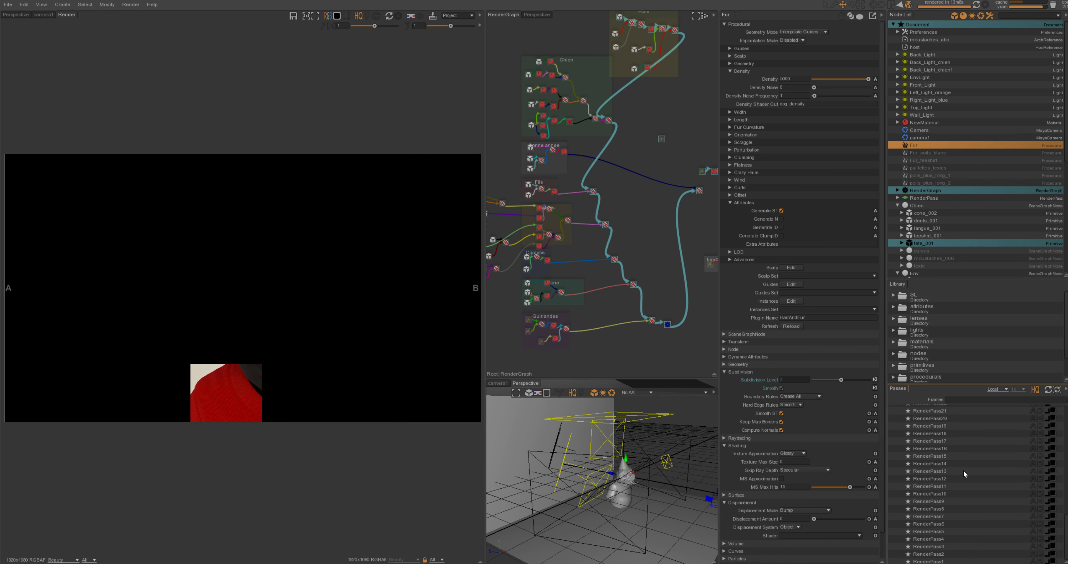
{"action": "left_click", "coordinate": [1042, 513]}
{"action": "left_click", "coordinate": [1040, 499]}
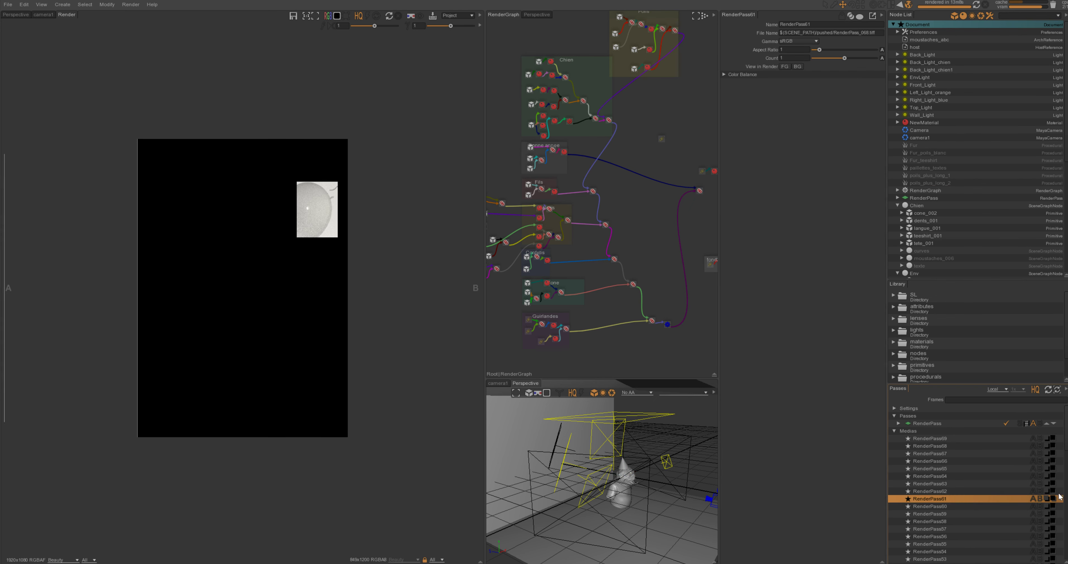
Show RenderPass69 in slot B and wipe across the render view to compare it with slot A
{"action": "scroll", "coordinate": [1065, 496], "scroll_direction": "up", "scroll_amount": 10}
{"action": "left_click", "coordinate": [1040, 438]}
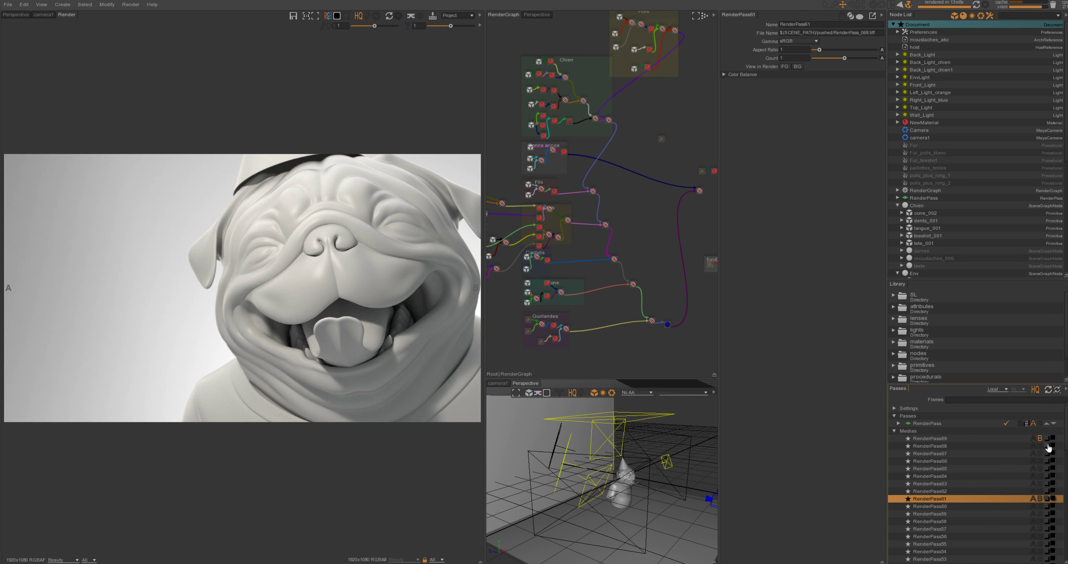
{"action": "left_click_drag", "start_coordinate": [10, 259], "coordinate": [481, 251]}
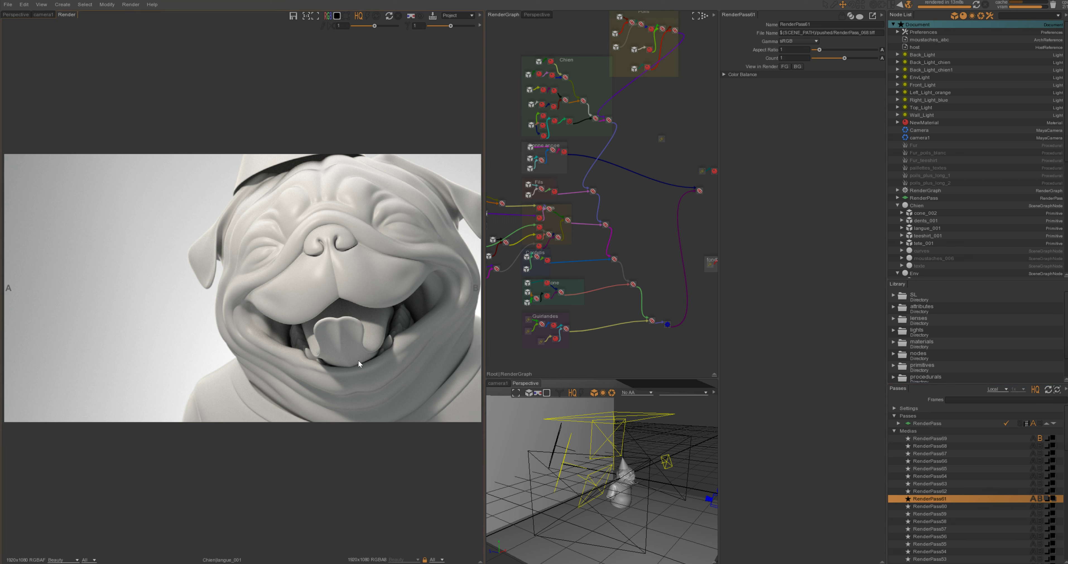